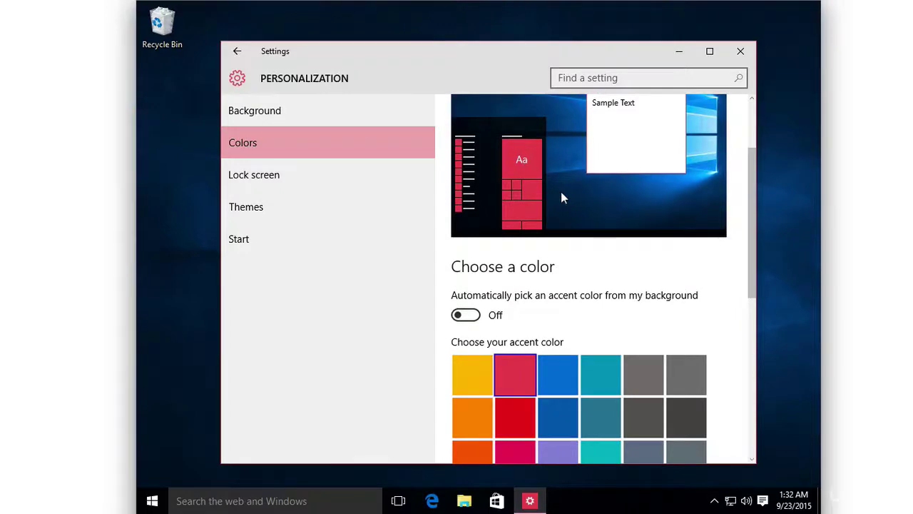
Step: Change the accent color to the bright blue in the first palette row and check it in the Start menu
scroll(561, 198, down, 5)
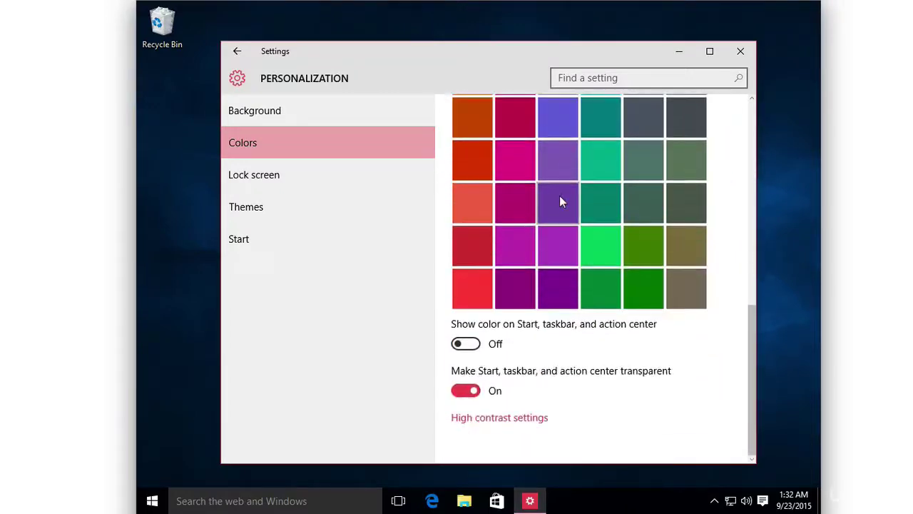
click(161, 497)
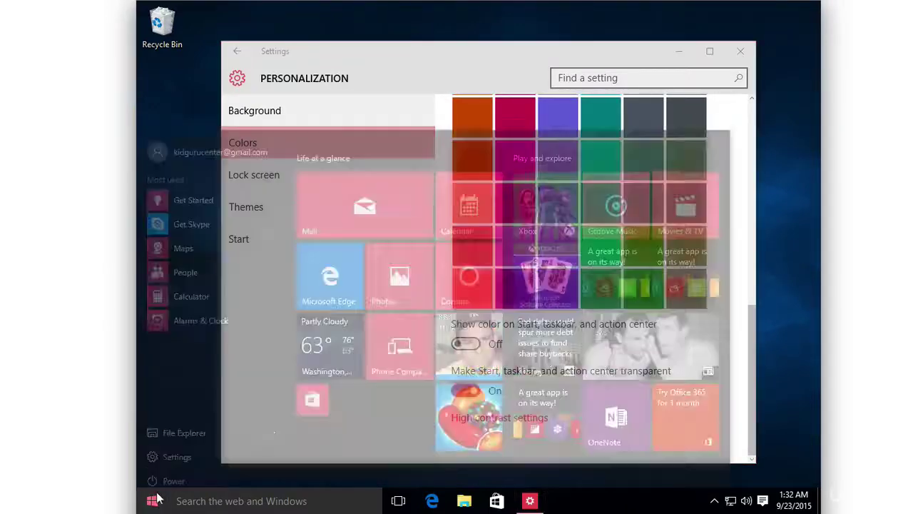
click(445, 72)
scroll(570, 219, up, 5)
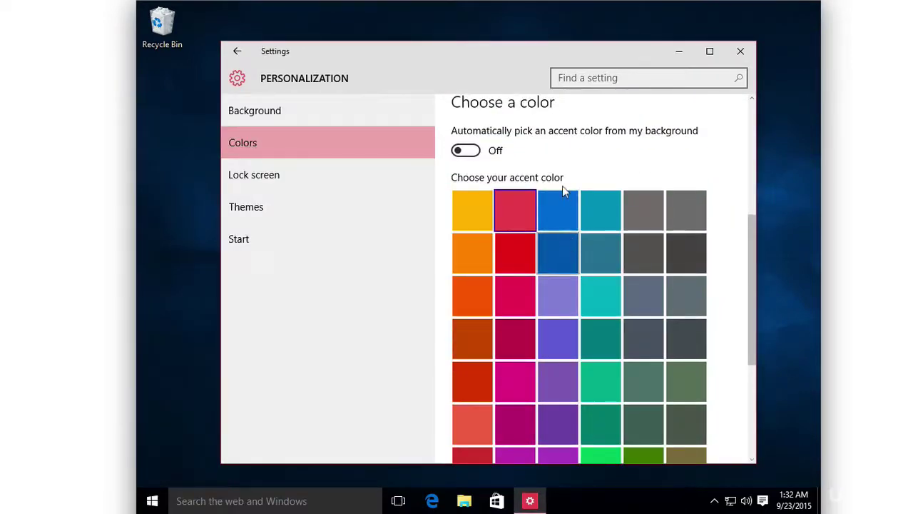
click(561, 207)
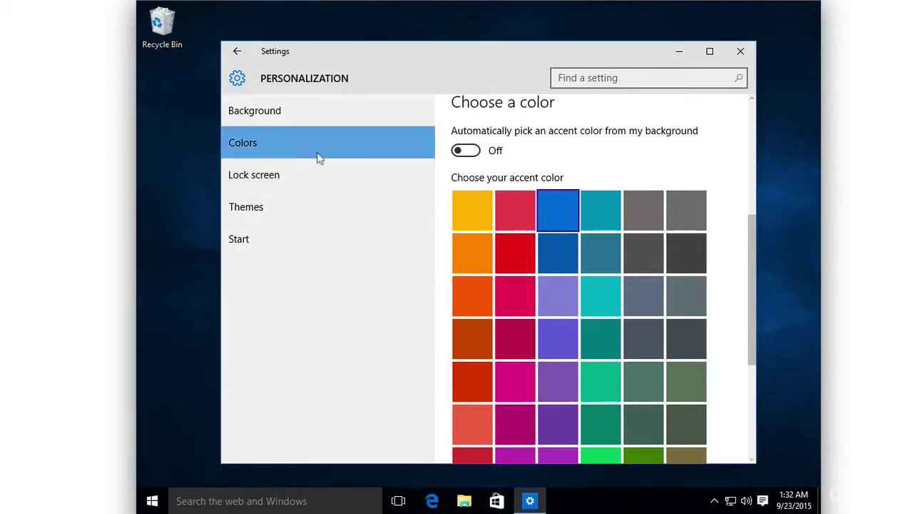
click(152, 500)
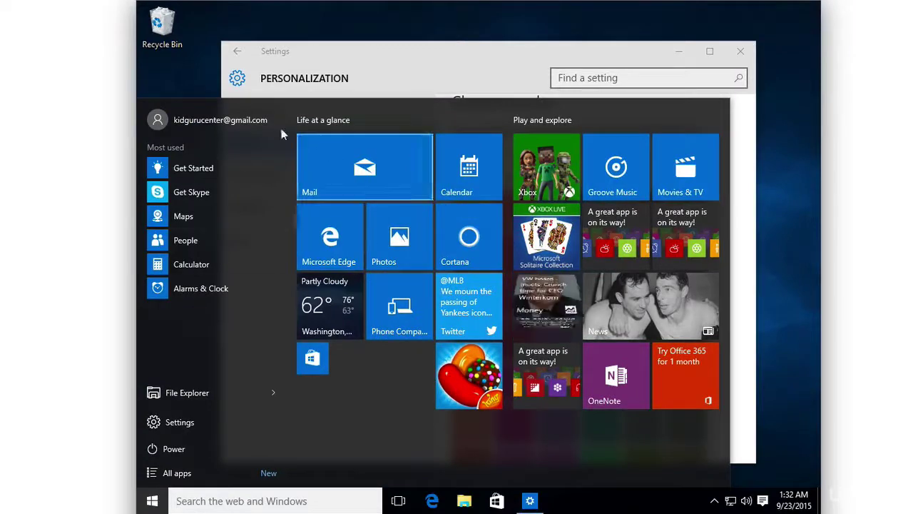
click(389, 84)
Step: Review the color preview and turn on showing color on Start, taskbar, and action center
scroll(550, 178, up, 3)
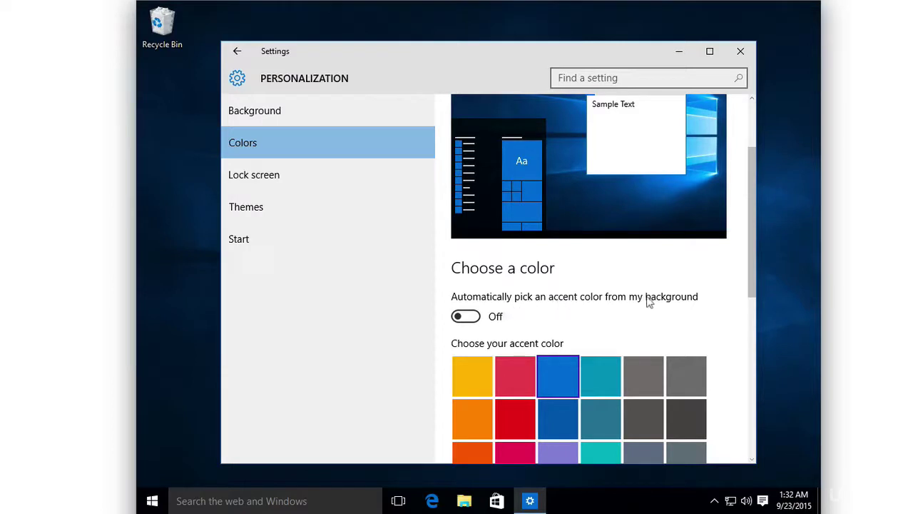
scroll(648, 301, up, 3)
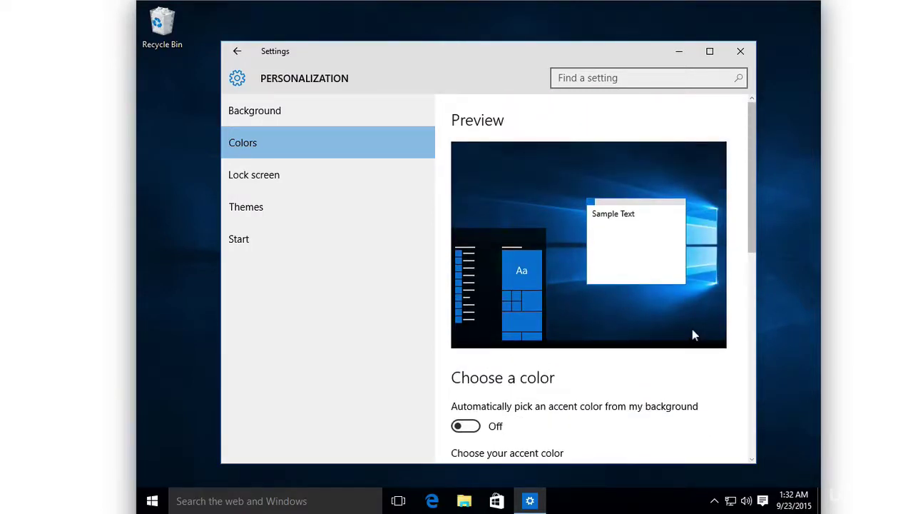
scroll(692, 329, down, 6)
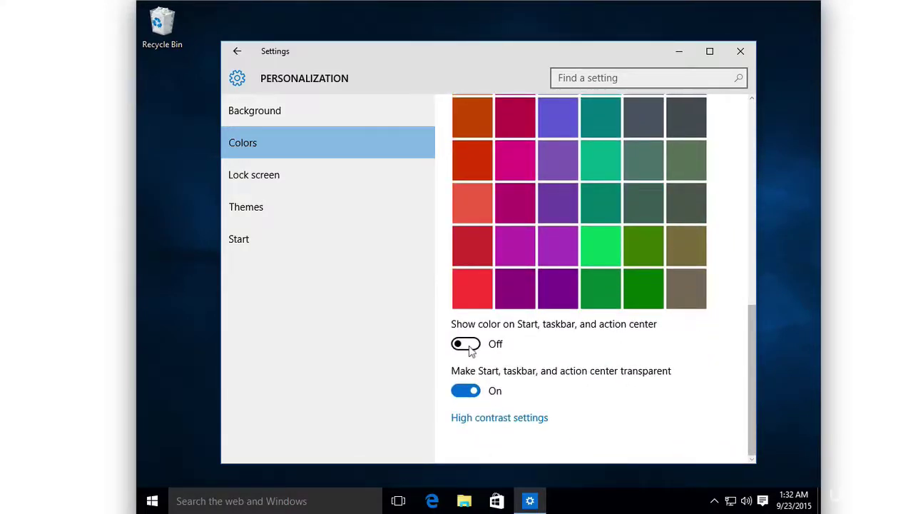
click(468, 344)
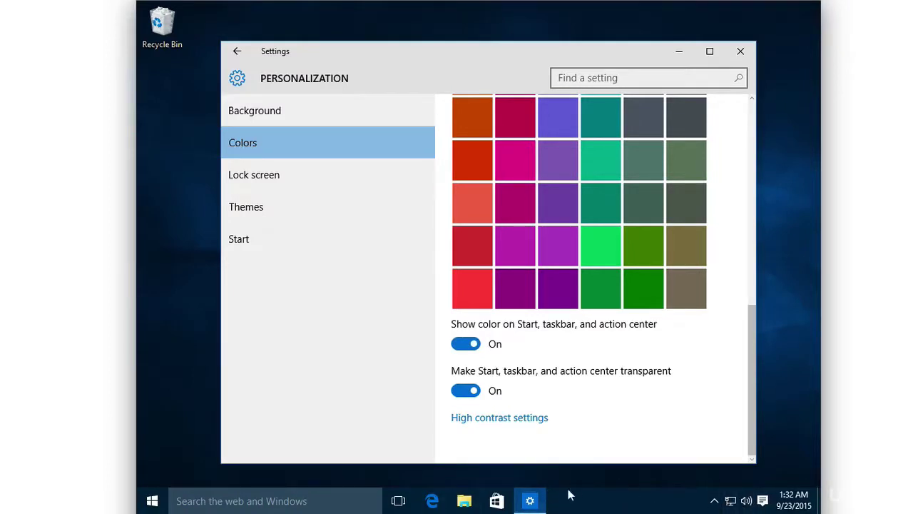
Step: Try turning off transparency for Start, taskbar, and action center, and switch it back on
click(465, 390)
click(466, 390)
click(466, 390)
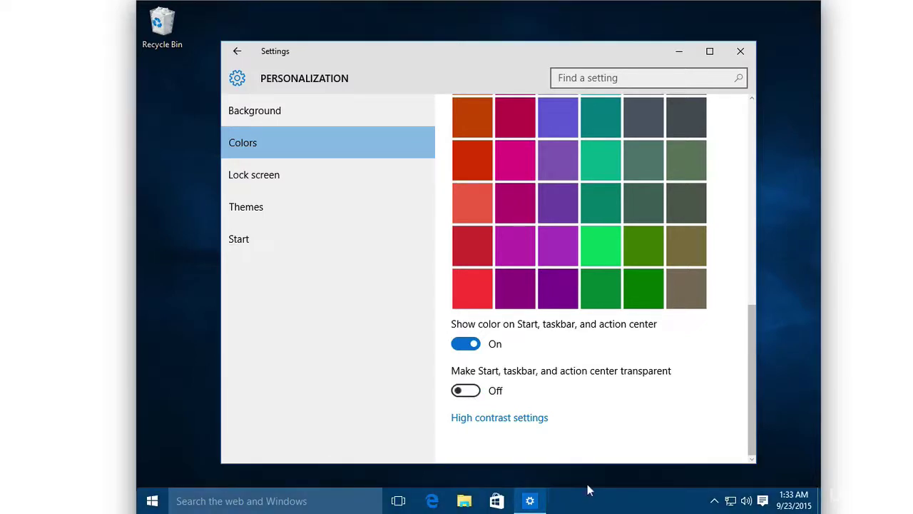
click(465, 391)
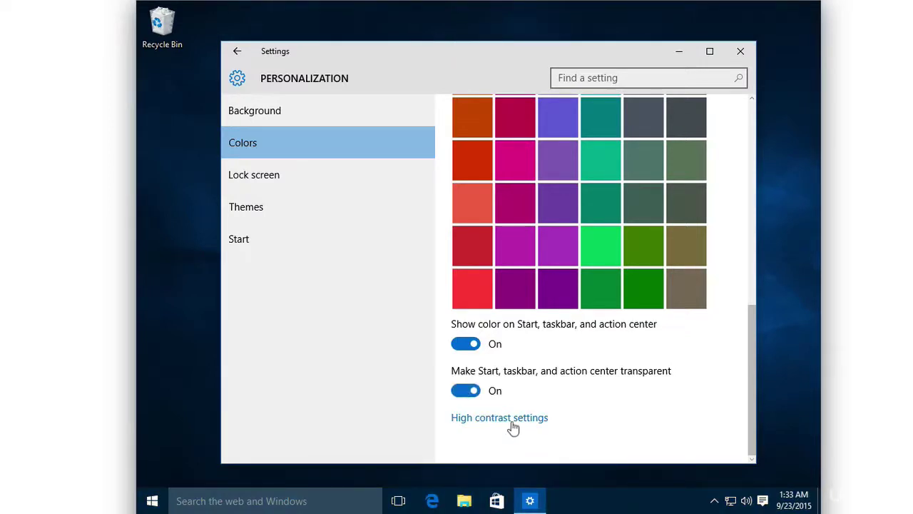
Step: Look through the default and high contrast themes in the theme settings, and close both personalization windows
click(283, 207)
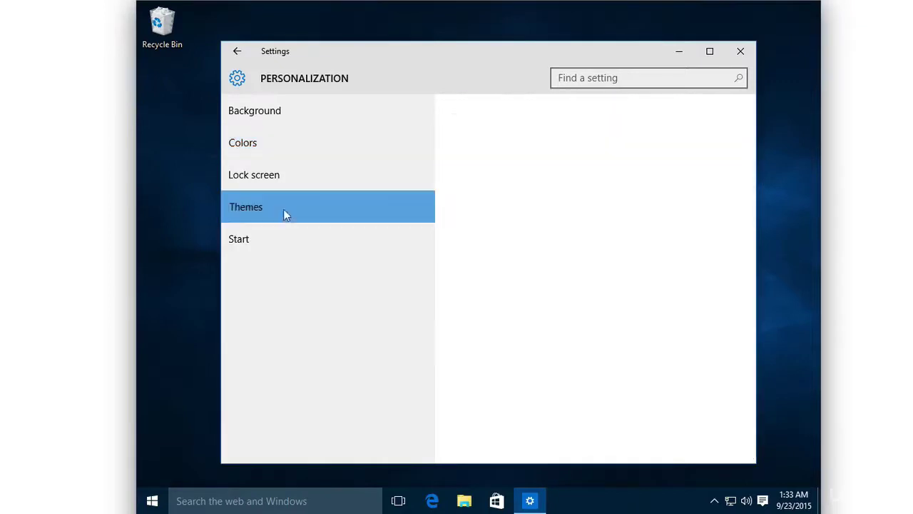
click(474, 150)
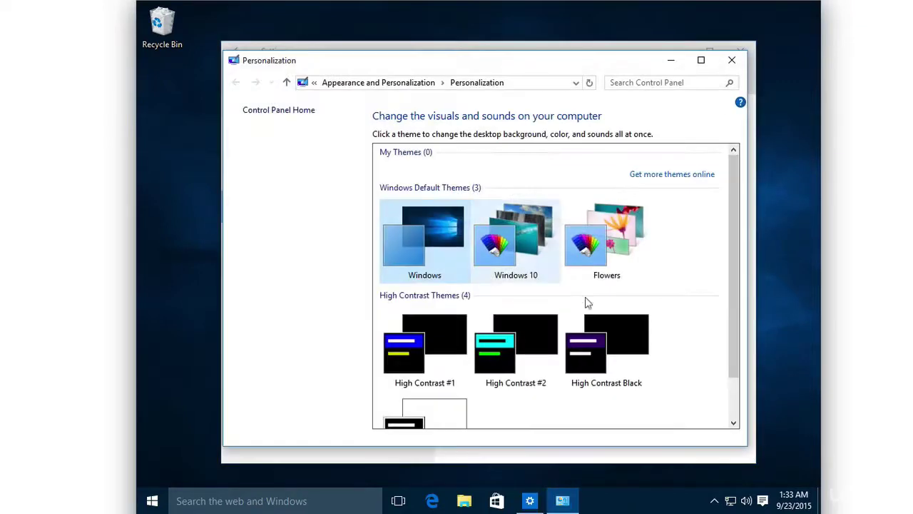
scroll(542, 367, down, 1)
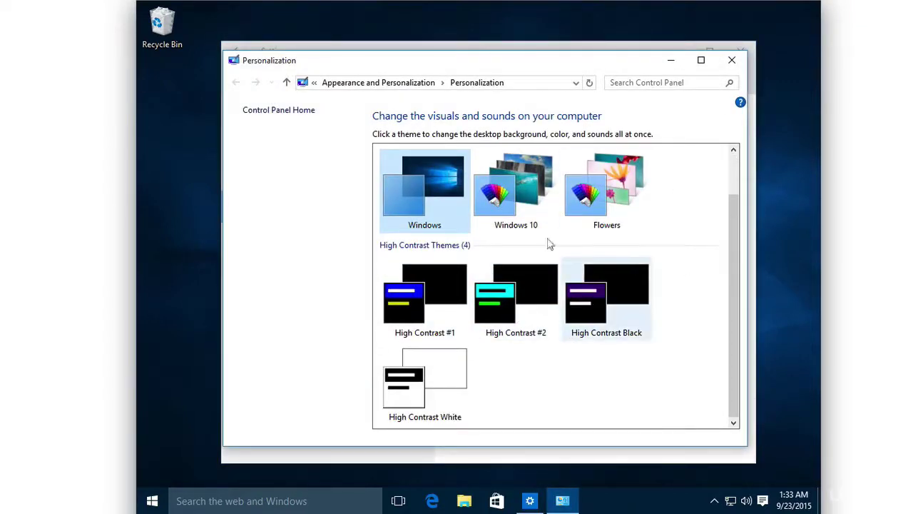
scroll(670, 365, up, 1)
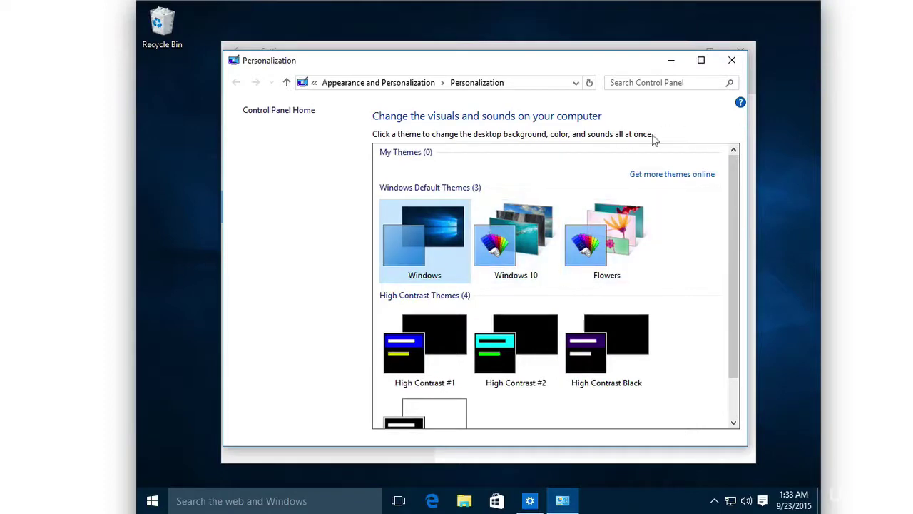
click(733, 62)
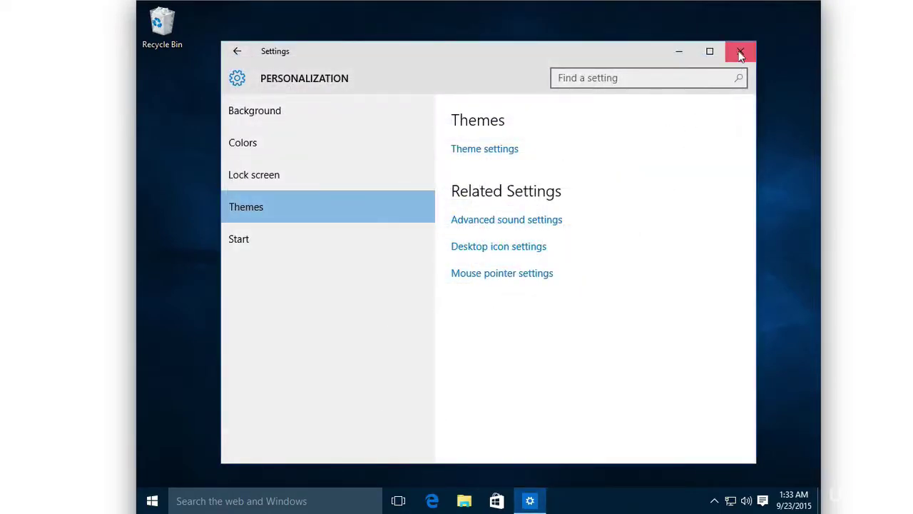
click(741, 53)
Step: Resize the Mail tile to Medium and unpin the candy game tile from the Start menu
click(152, 501)
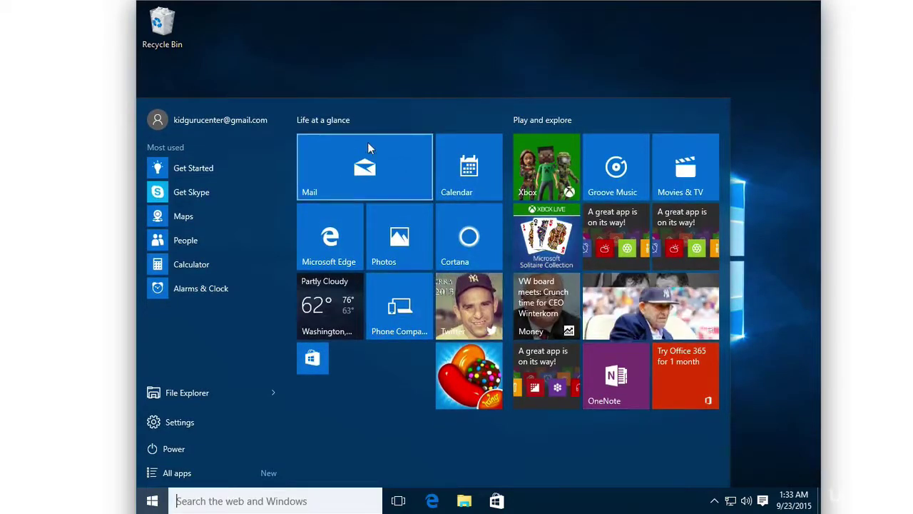
right_click(414, 163)
mouse_move(443, 192)
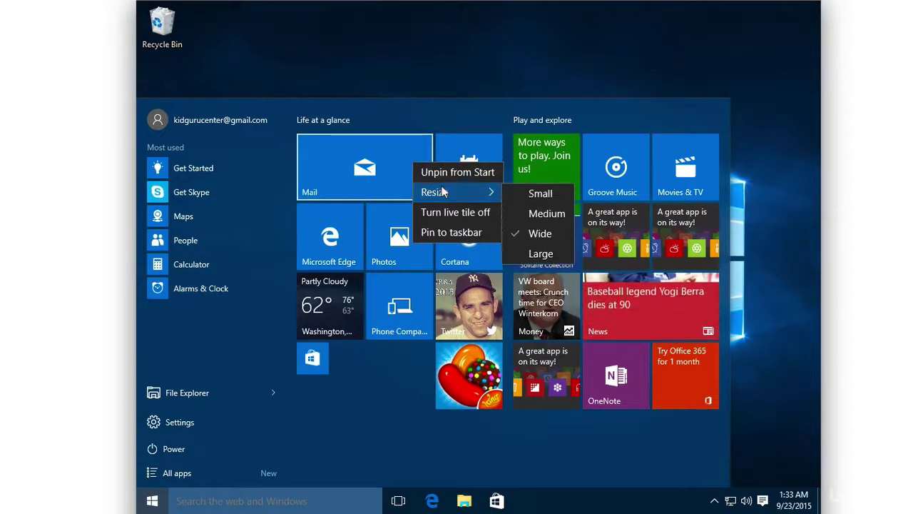
click(545, 214)
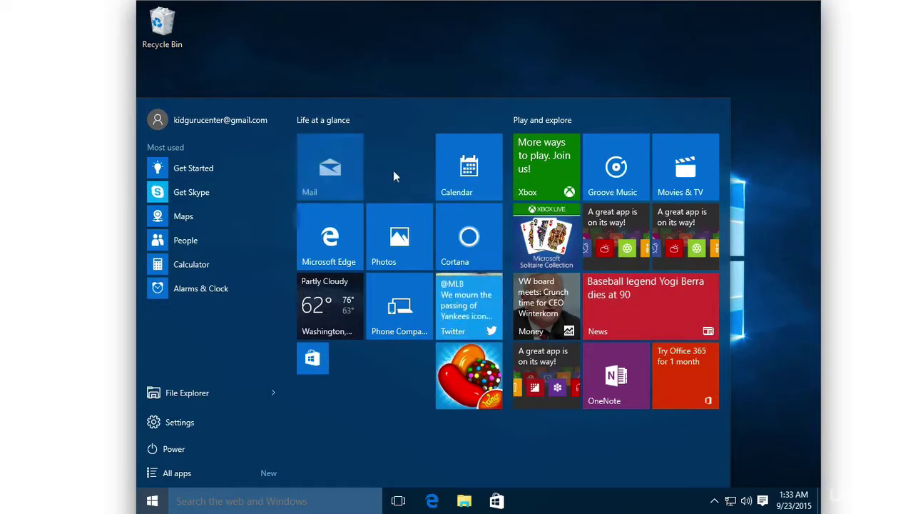
right_click(457, 397)
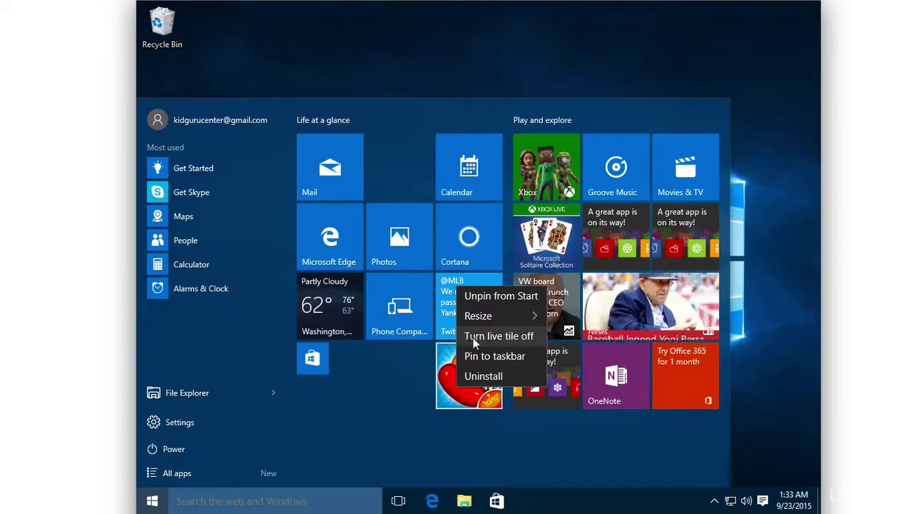
click(503, 295)
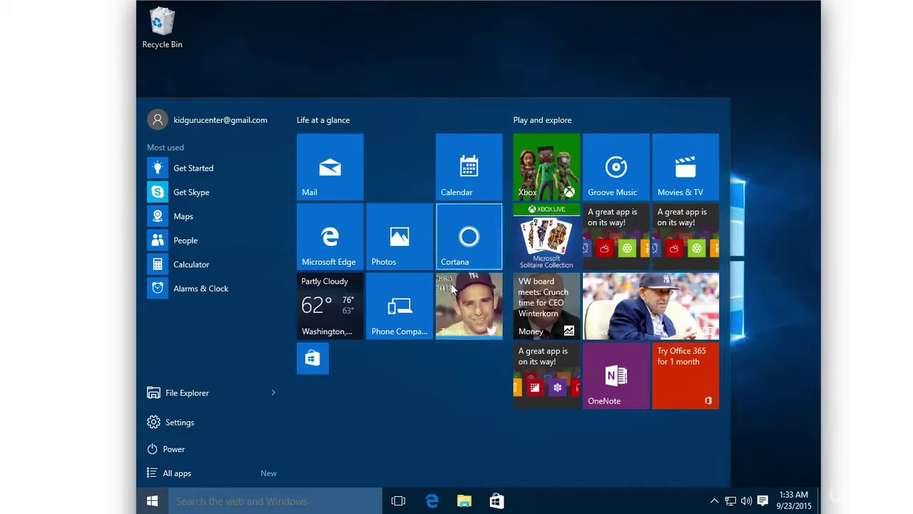
Step: Move the Phone Companion tile between Mail and Calendar, and the Store tile into the gap below Photos
drag(398, 311, 395, 165)
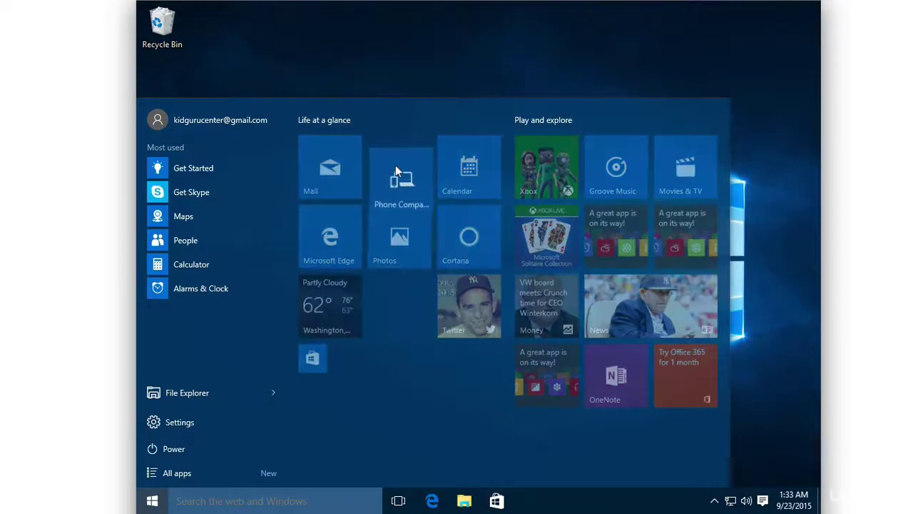
drag(313, 359, 394, 296)
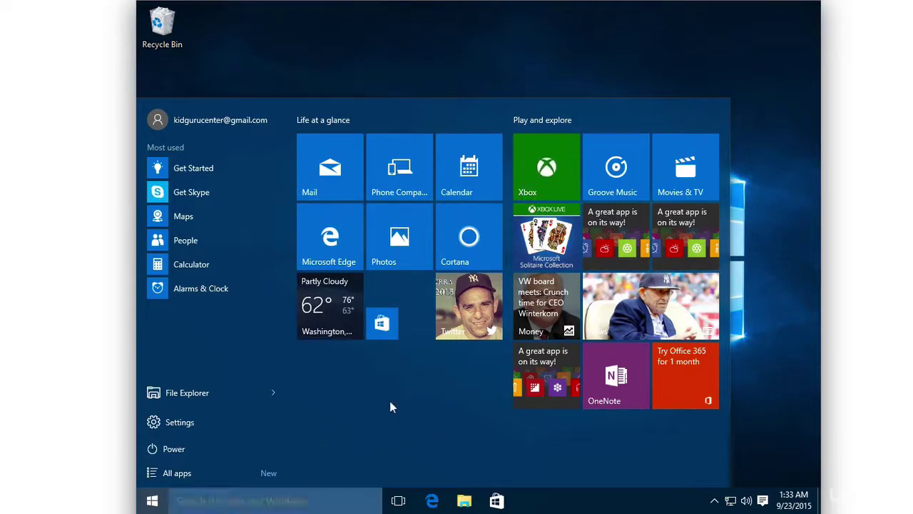
Step: Open the taskbar properties and move the dialog toward the middle of the desktop
right_click(547, 498)
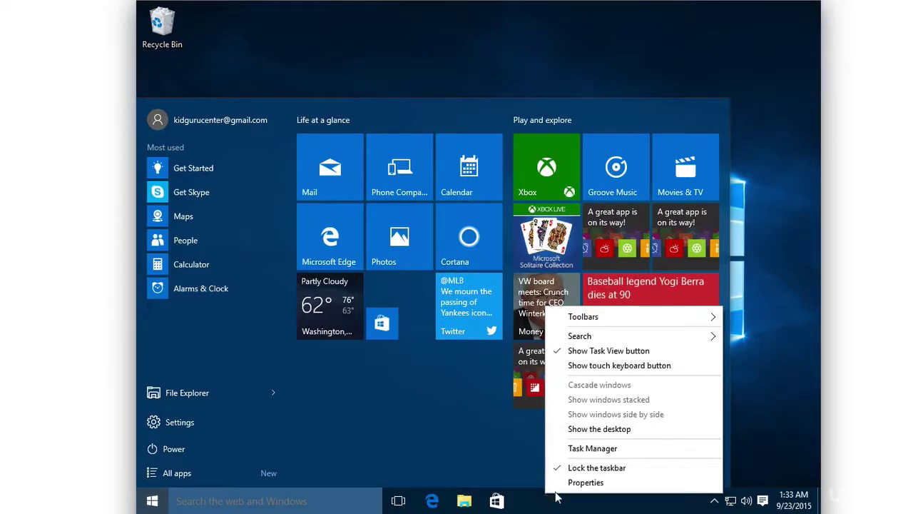
click(563, 483)
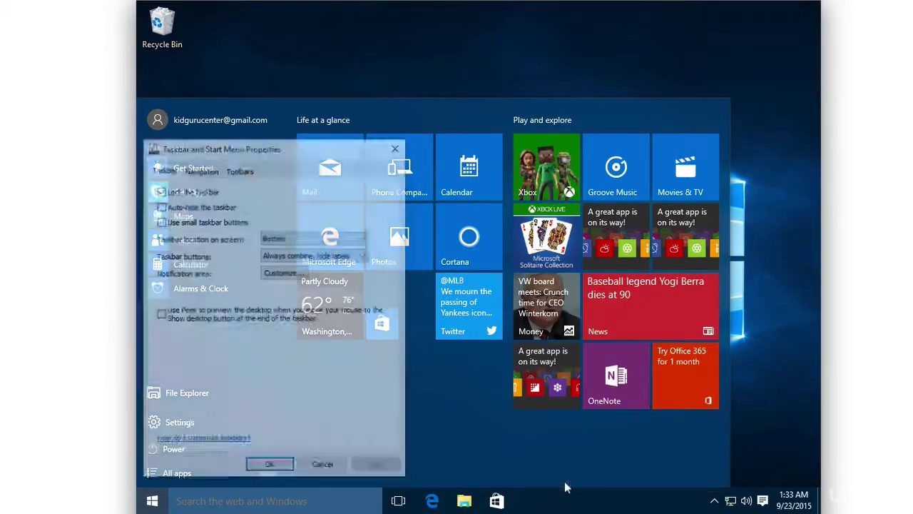
drag(326, 148, 612, 95)
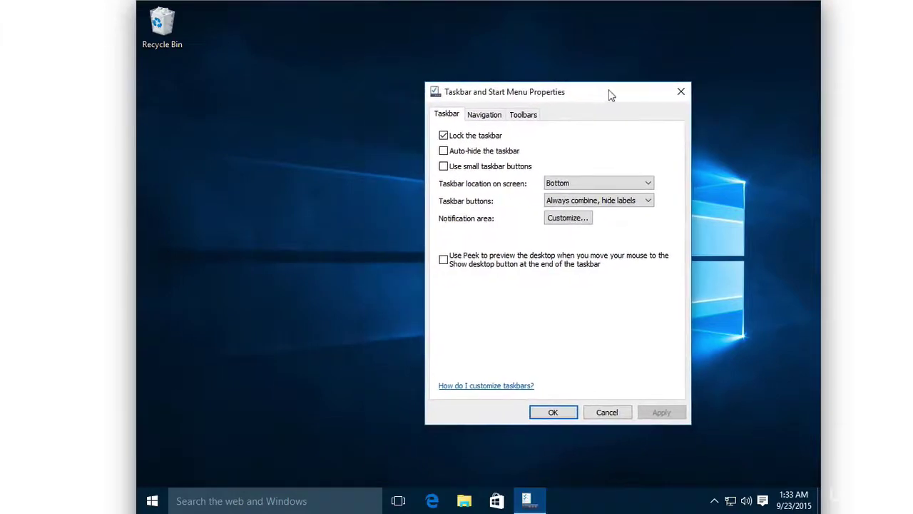
Step: Try the auto-hide option and clear it again, and apply small taskbar buttons
click(477, 153)
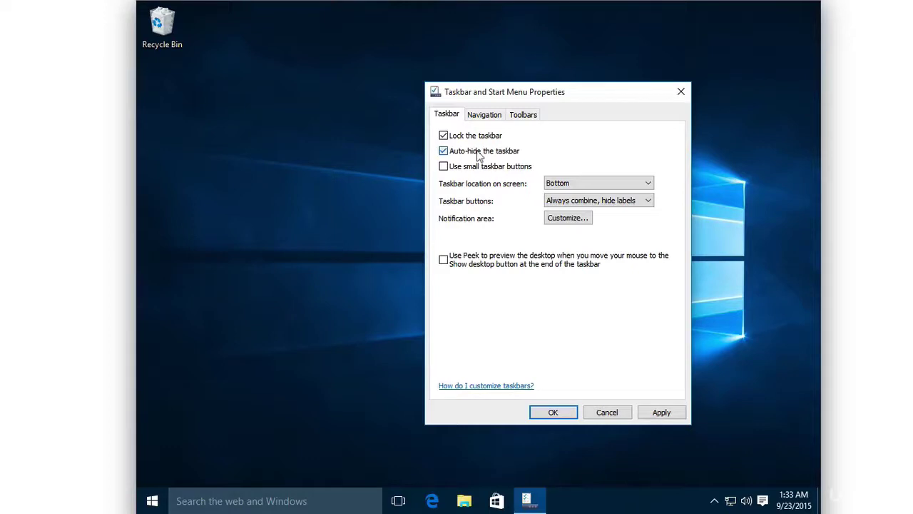
click(477, 153)
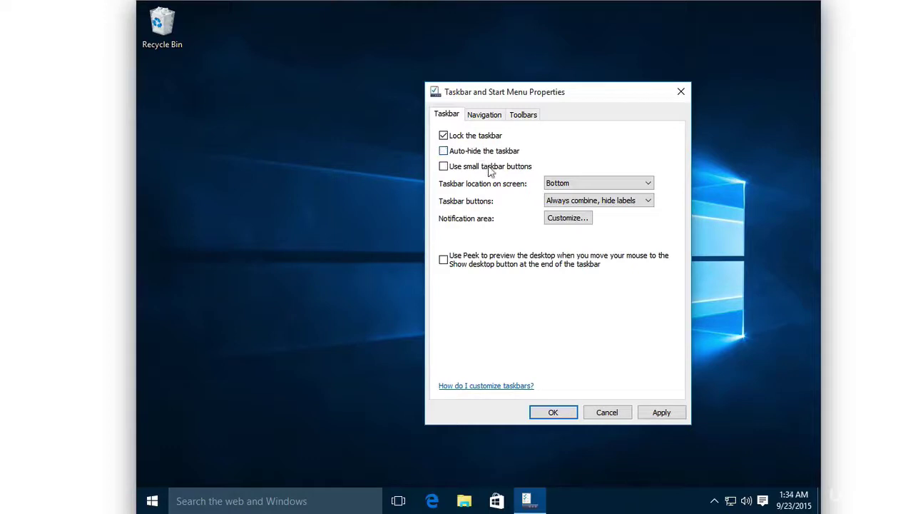
click(661, 412)
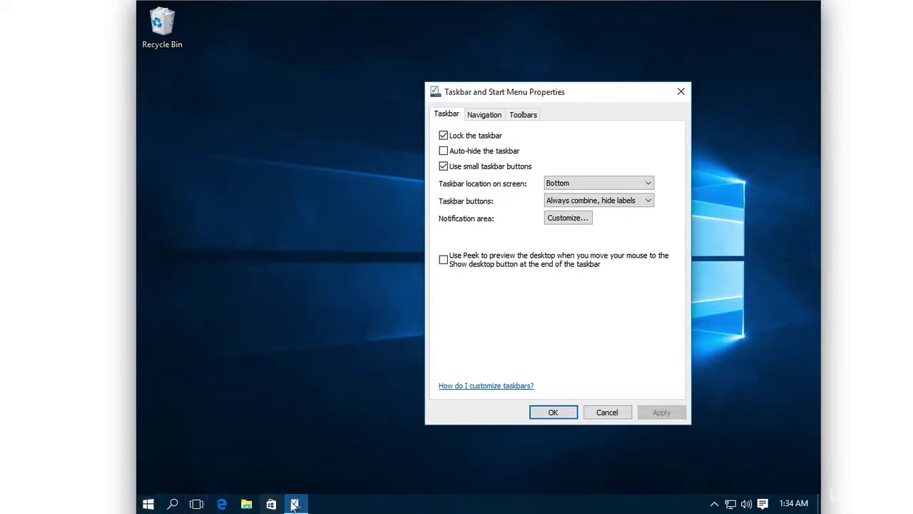
Step: Apply regular-size taskbar buttons for comparison and reapply the small ones
click(508, 167)
click(653, 412)
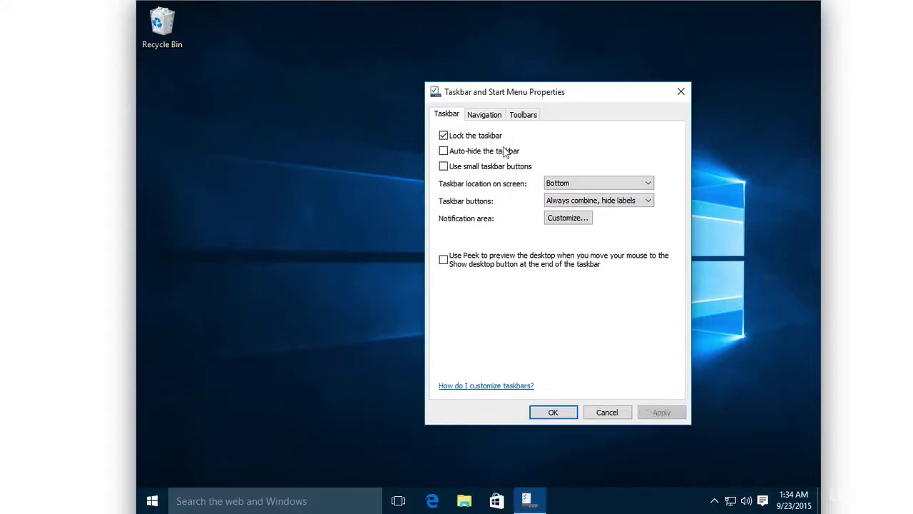
click(503, 170)
click(658, 412)
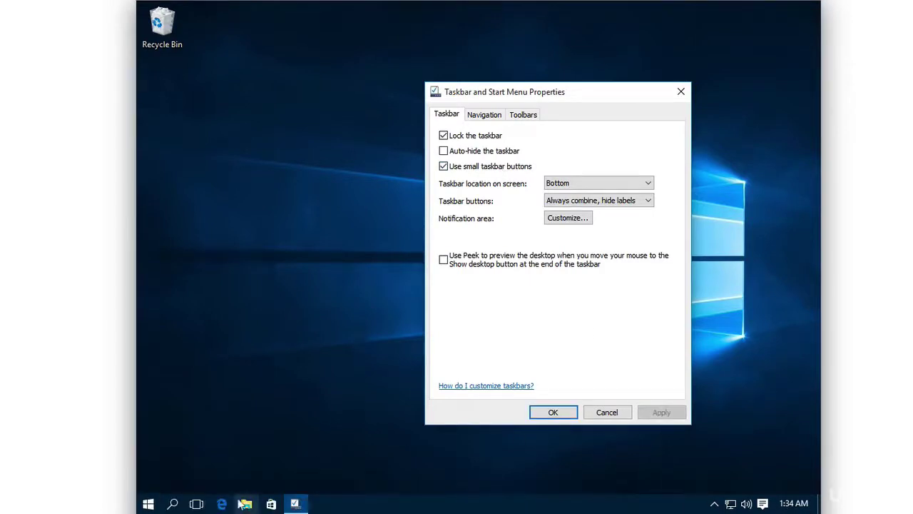
Step: Look at the search pane opened from the small taskbar and close it again
click(174, 505)
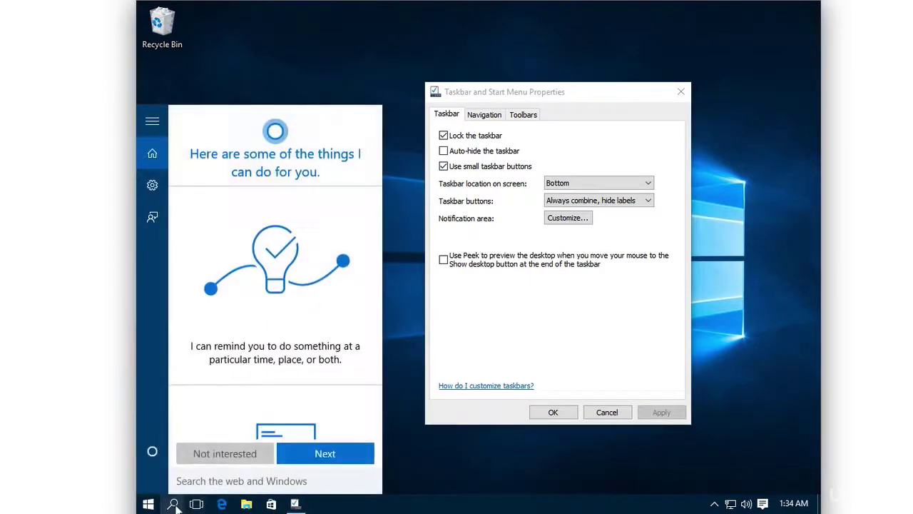
click(174, 504)
click(293, 503)
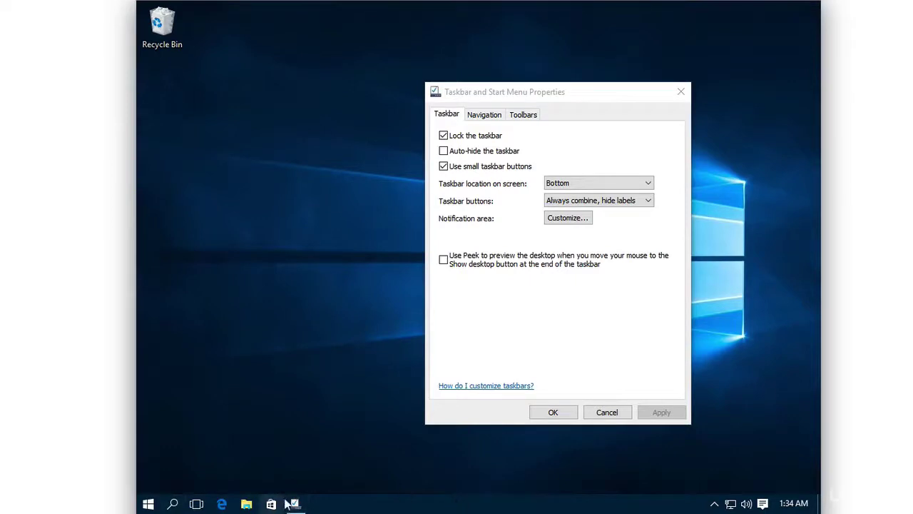
Step: Review the available options for combining taskbar buttons and for the taskbar's location on screen without changing either
click(530, 222)
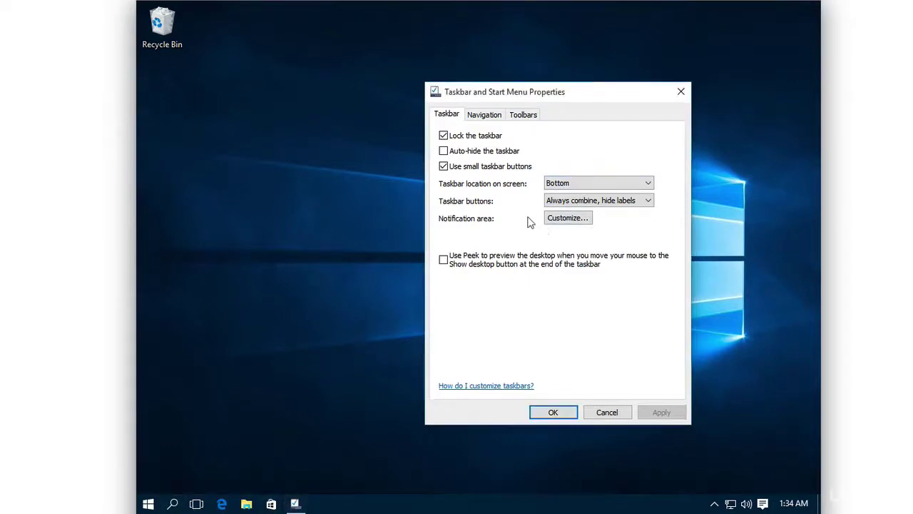
click(594, 202)
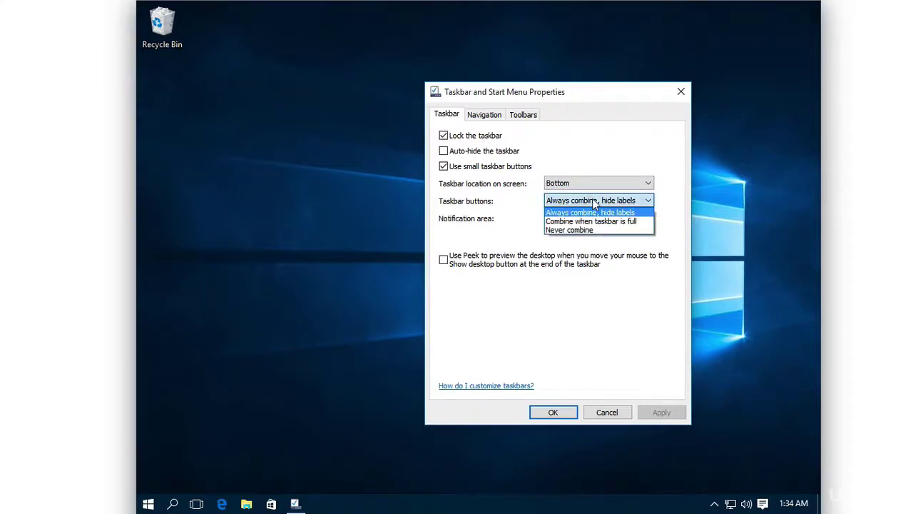
click(594, 200)
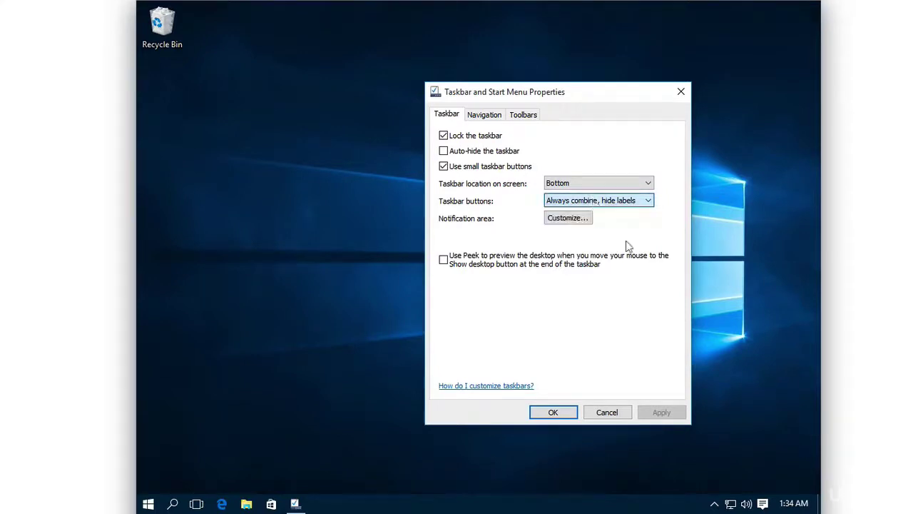
click(584, 183)
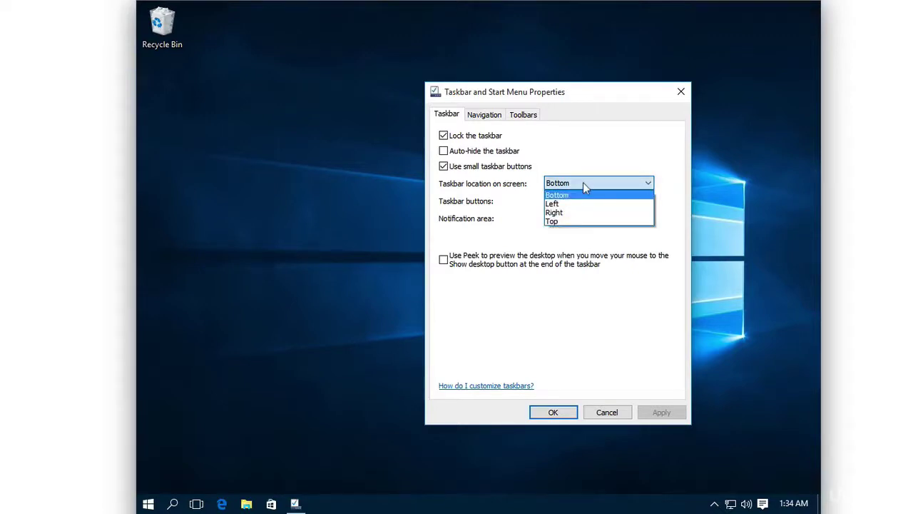
click(583, 182)
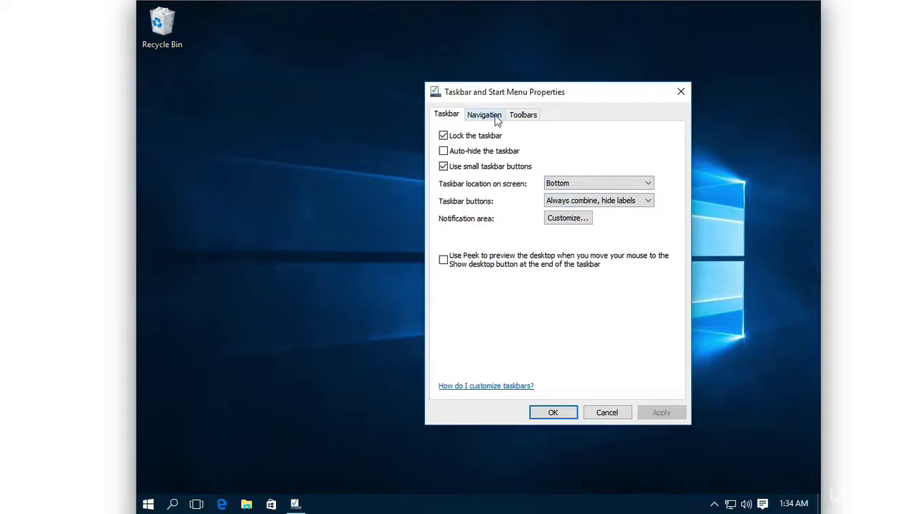
Step: Enable Peek for previewing the desktop, review the corner navigation and toolbar options, and confirm the taskbar properties
click(443, 262)
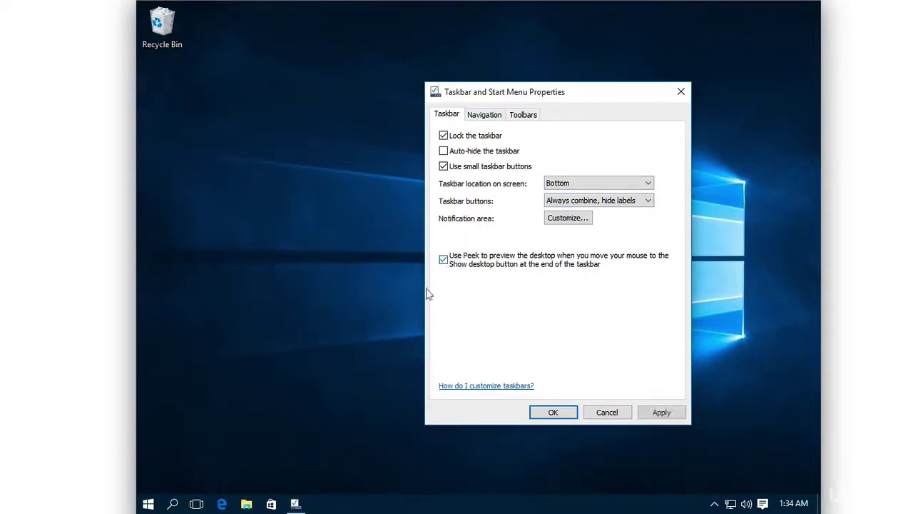
mouse_move(291, 505)
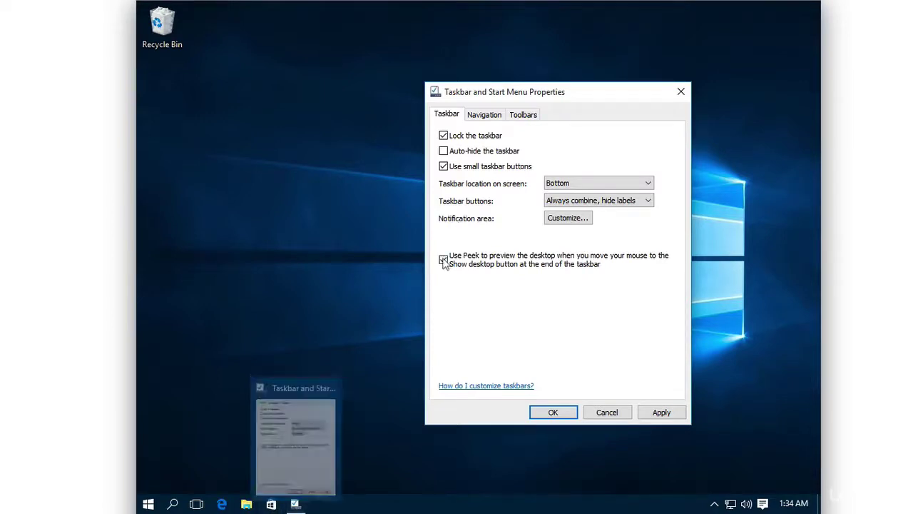
click(483, 116)
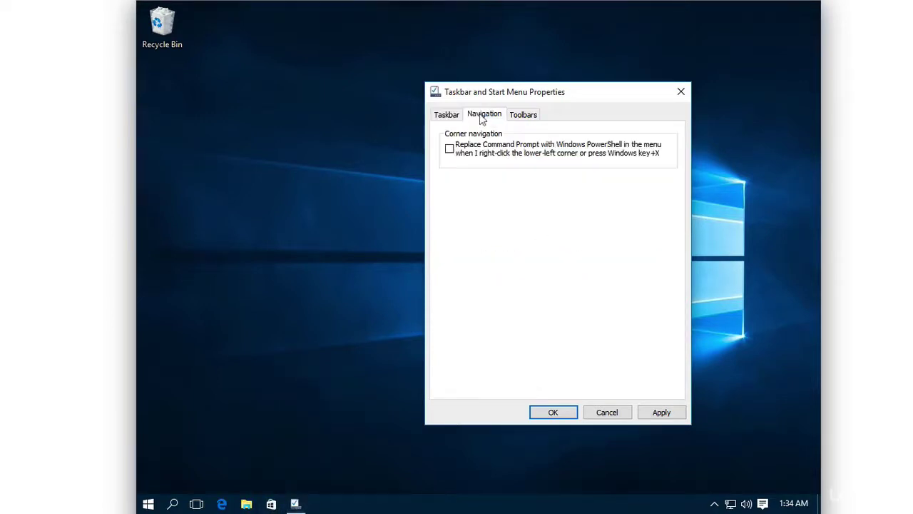
click(520, 119)
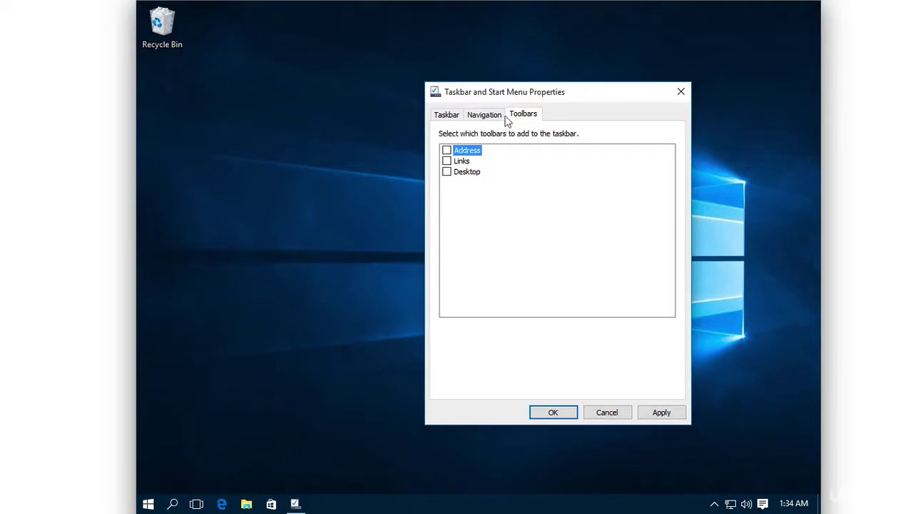
click(572, 413)
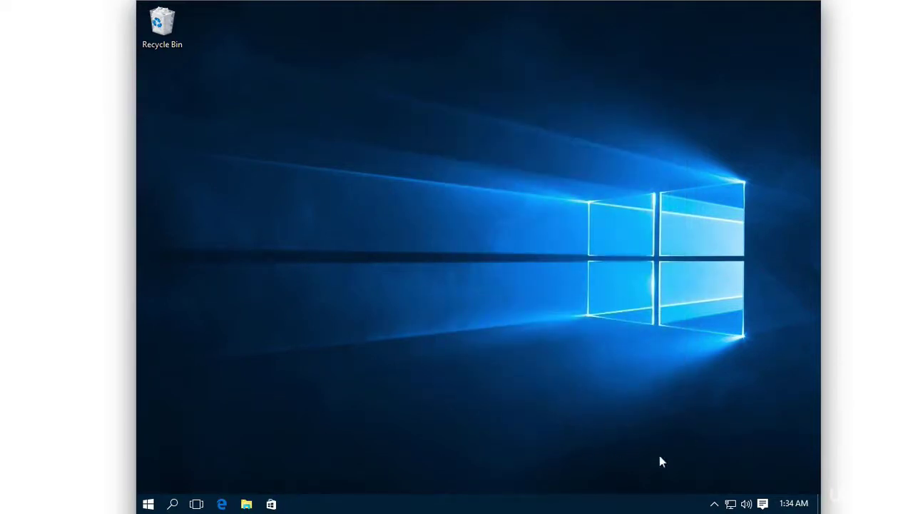
Step: Examine the hidden notification icons and the shortcut menus of the network icon and the taskbar, and close them
click(714, 503)
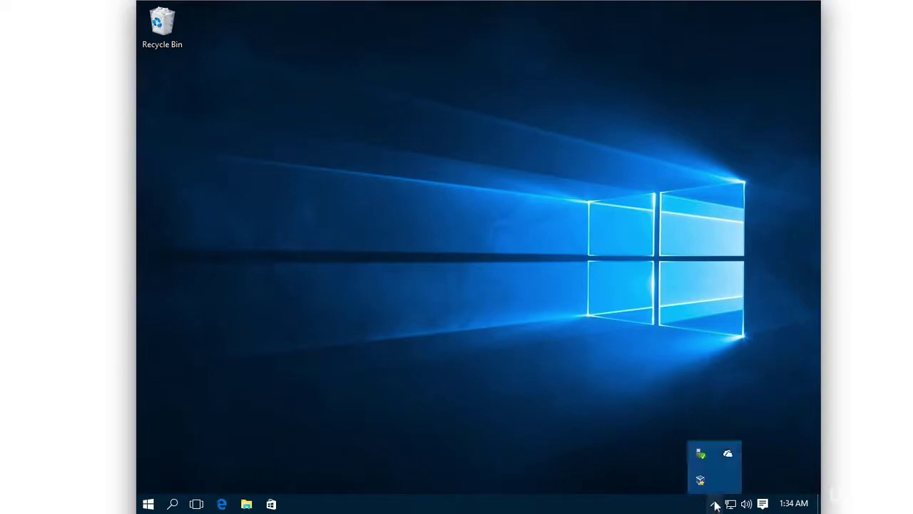
right_click(730, 503)
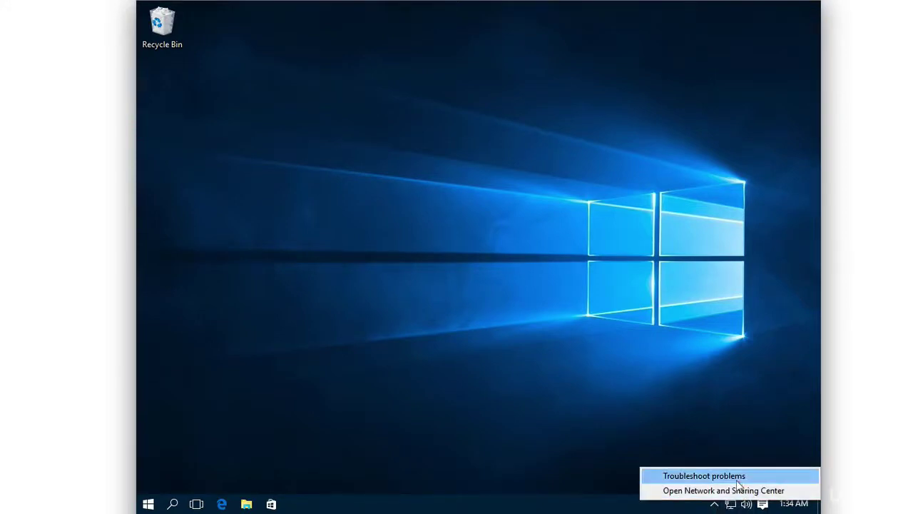
right_click(779, 505)
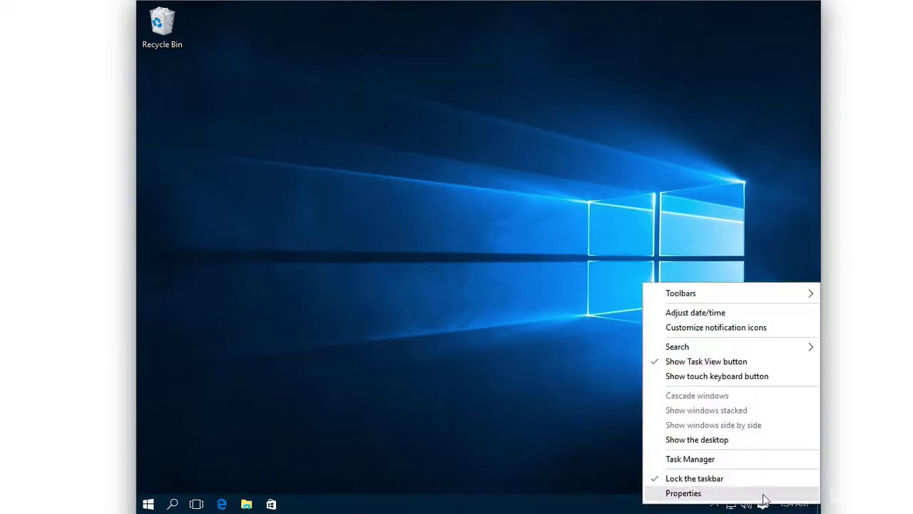
click(604, 472)
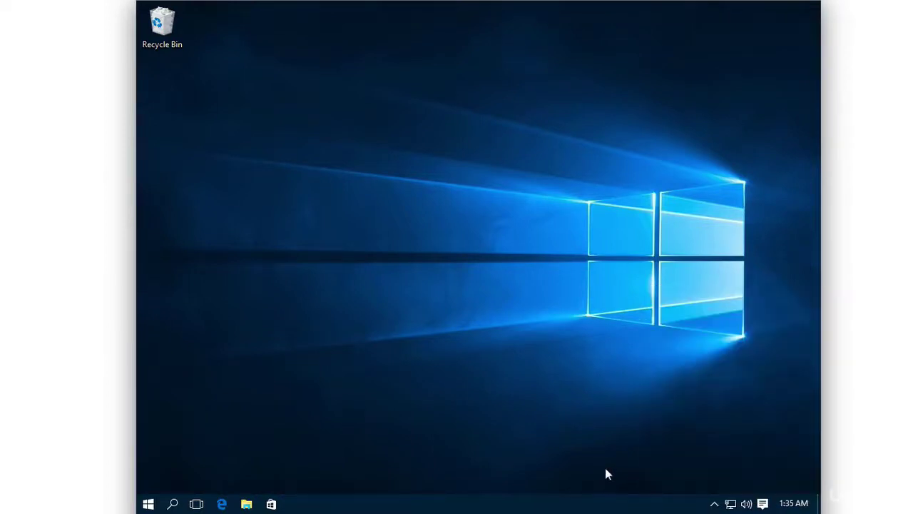
click(715, 504)
click(715, 504)
click(715, 504)
click(608, 394)
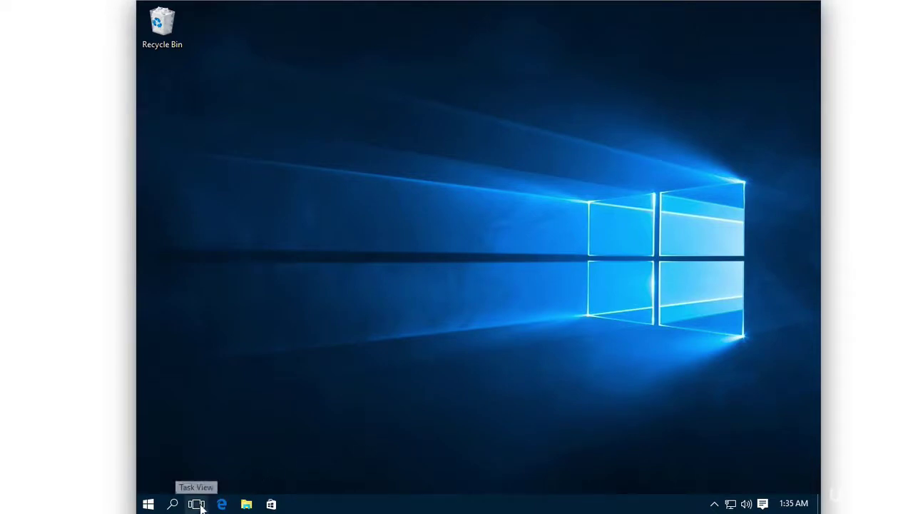
Step: Open File Explorer and Calculator so that two windows are available on the desktop
click(149, 502)
click(197, 402)
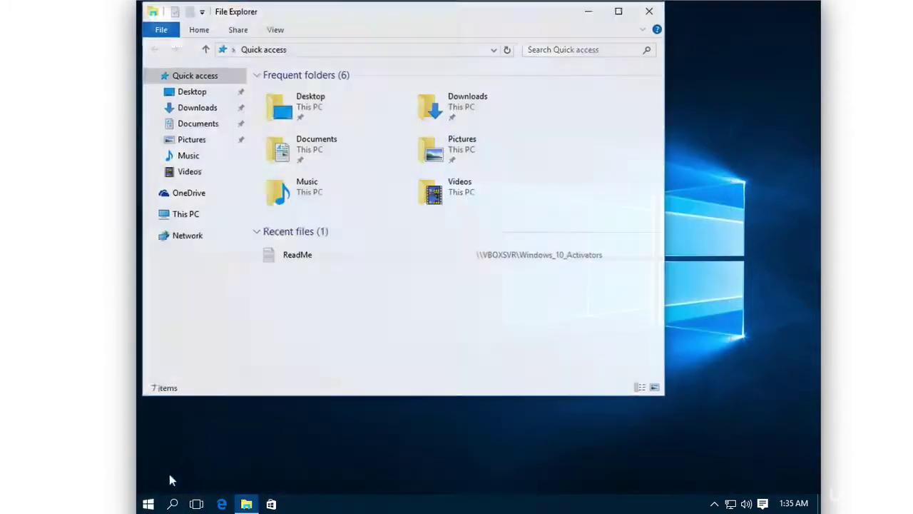
click(149, 502)
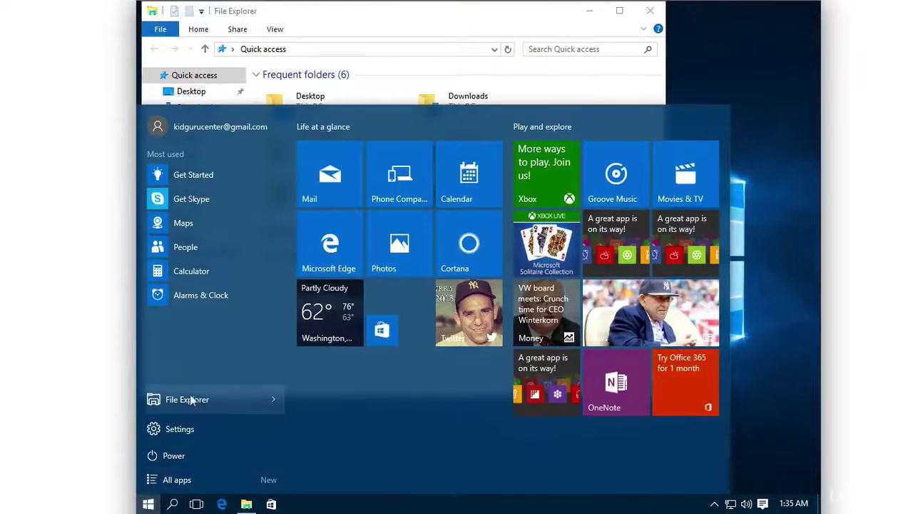
click(194, 271)
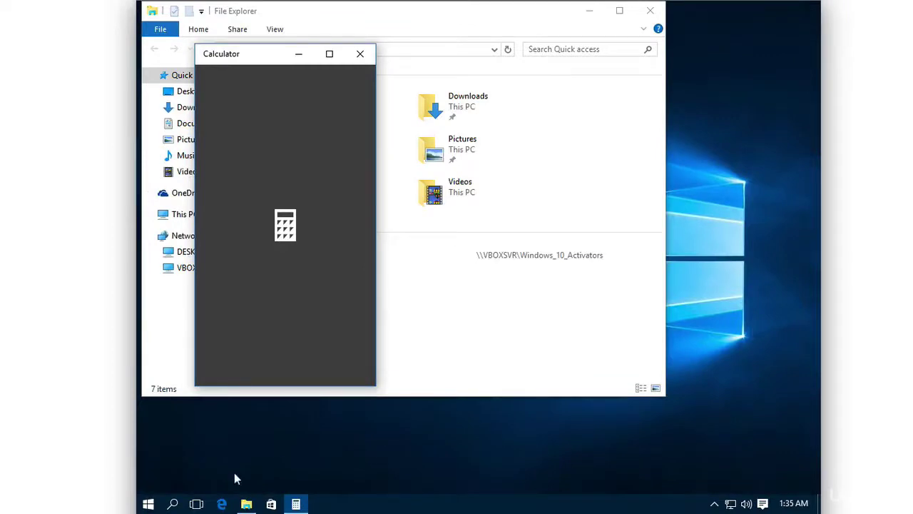
Step: Use Task View to switch between the Calculator and File Explorer windows, finishing on Calculator
click(196, 504)
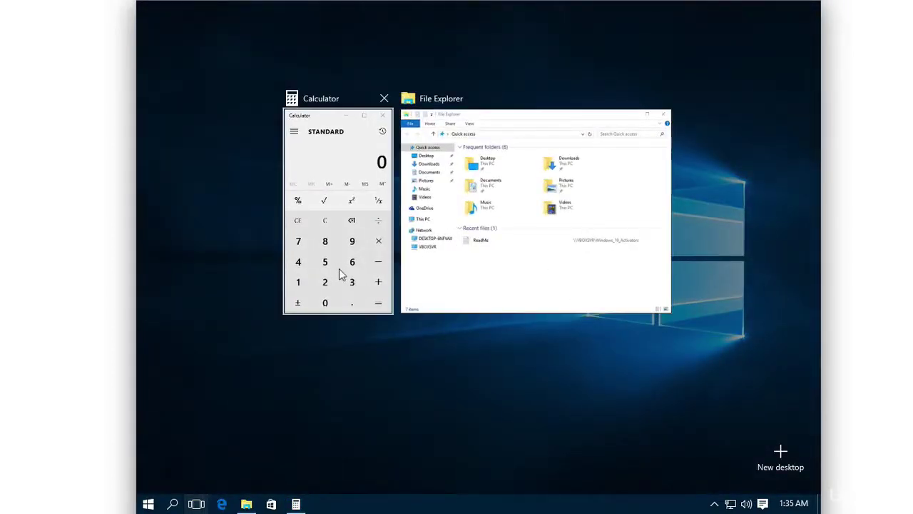
click(373, 274)
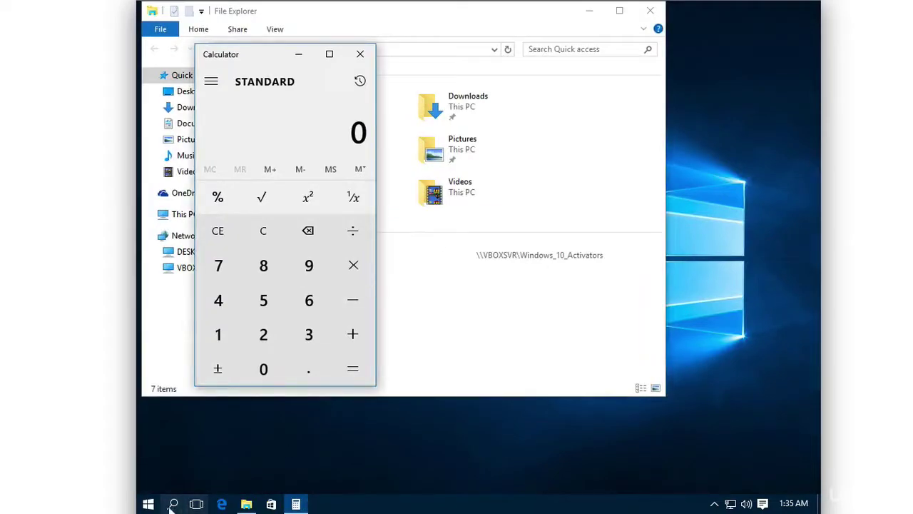
click(196, 504)
click(530, 206)
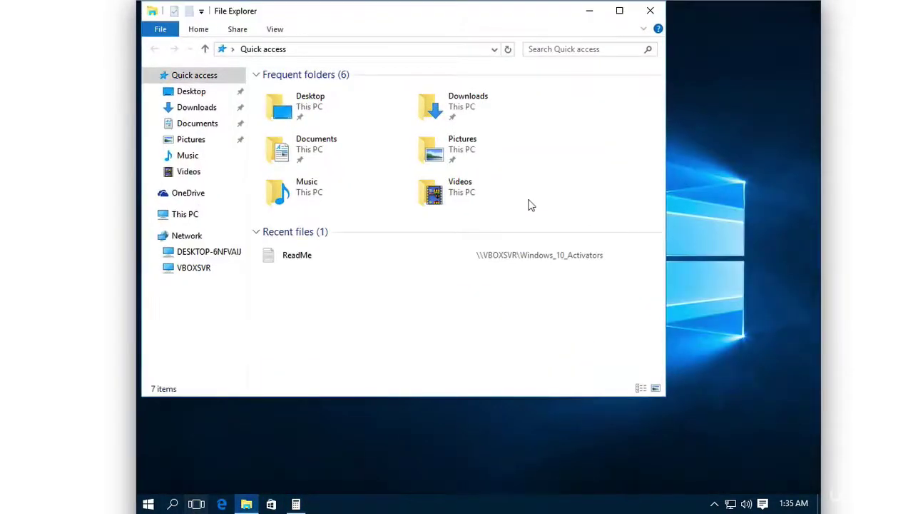
click(196, 503)
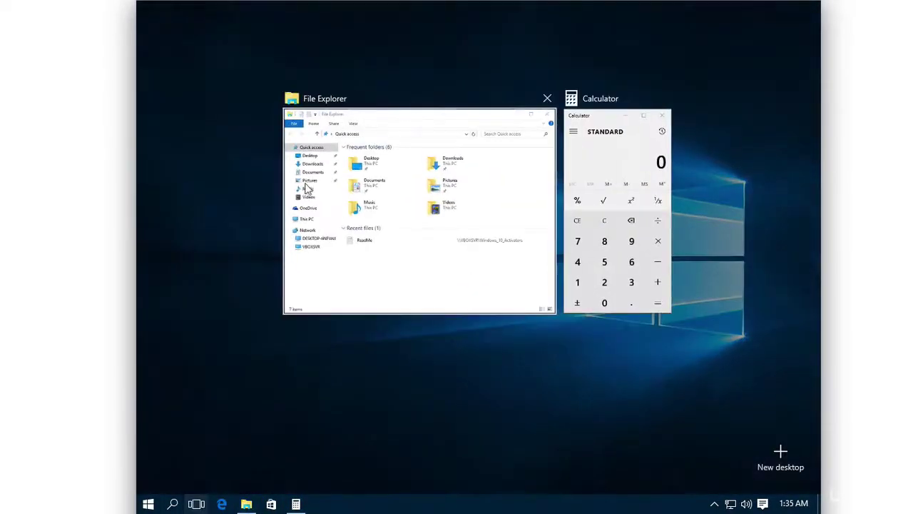
click(603, 194)
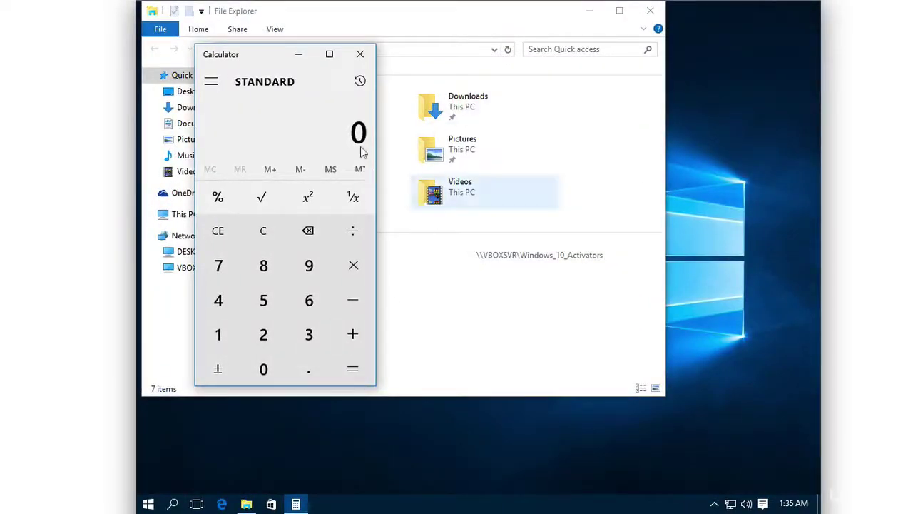
Step: Close the File Explorer window from within Task View and return to the desktop
click(196, 504)
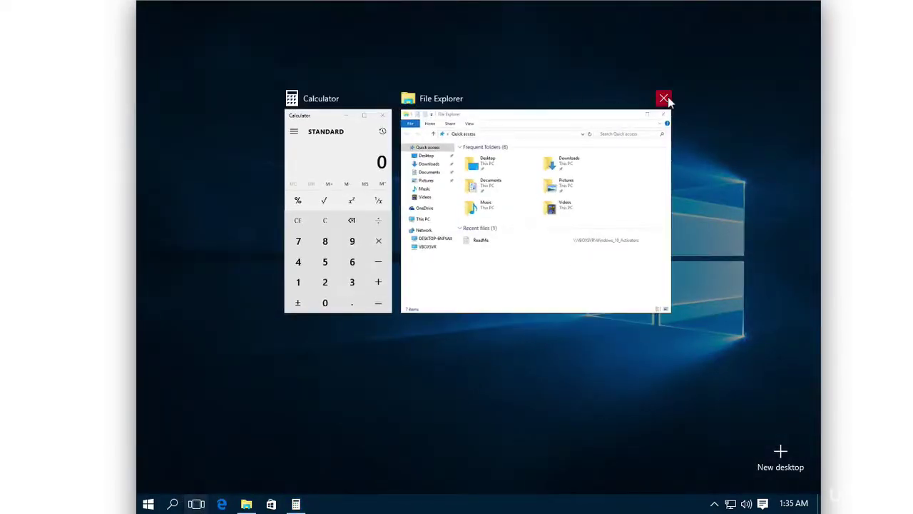
click(663, 98)
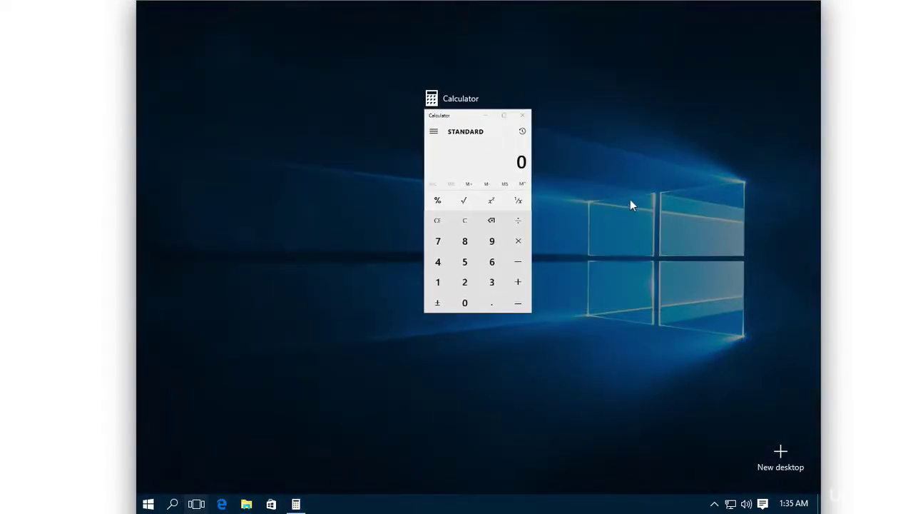
click(630, 200)
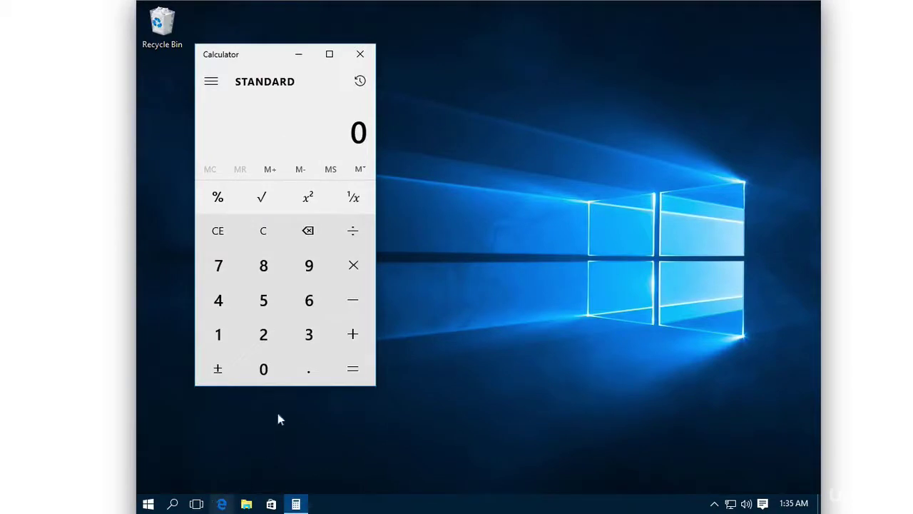
Step: Create a second virtual desktop in Task View and go back to Desktop 1 with the Calculator
click(197, 504)
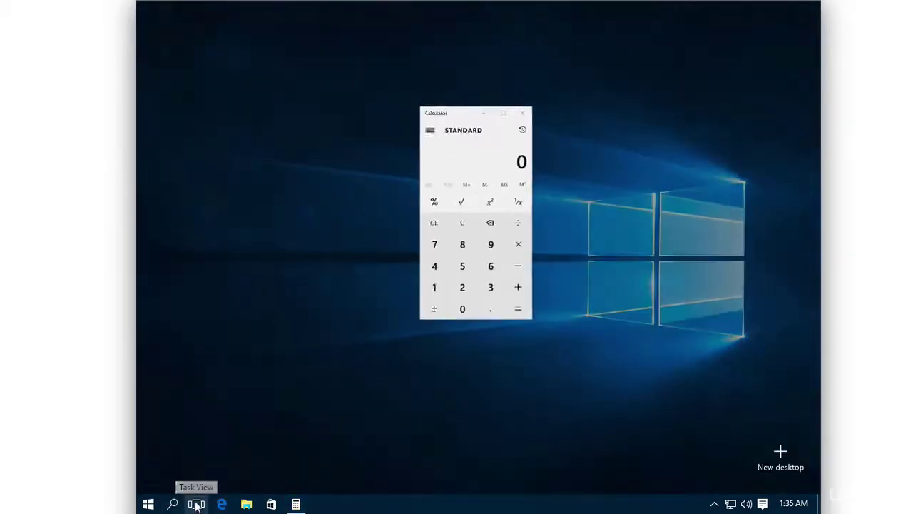
click(778, 454)
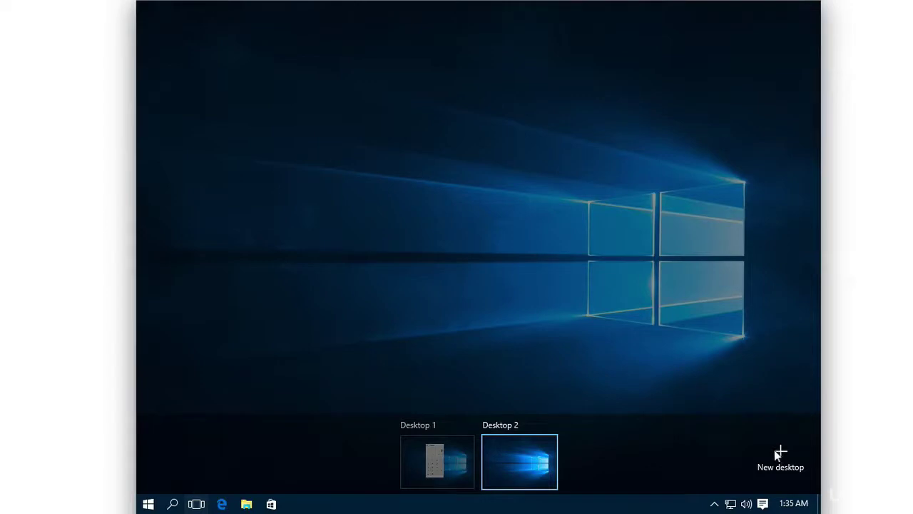
mouse_move(553, 447)
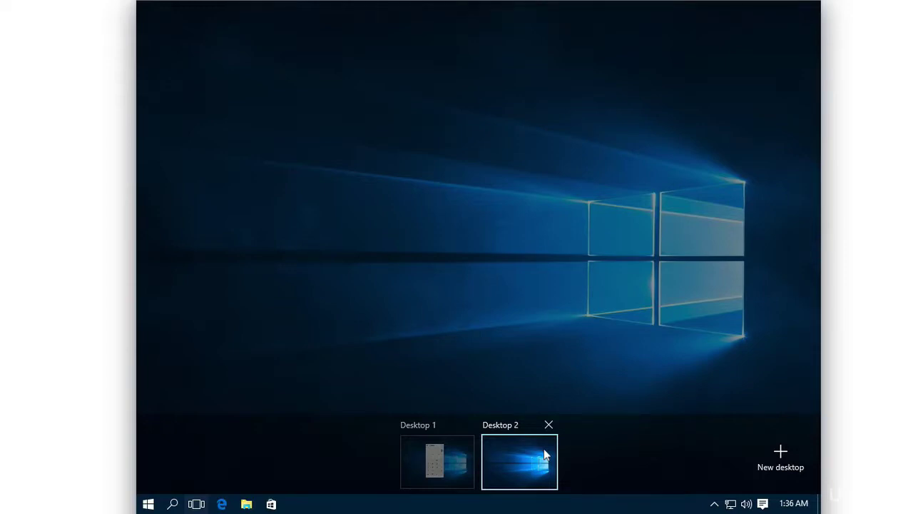
click(462, 455)
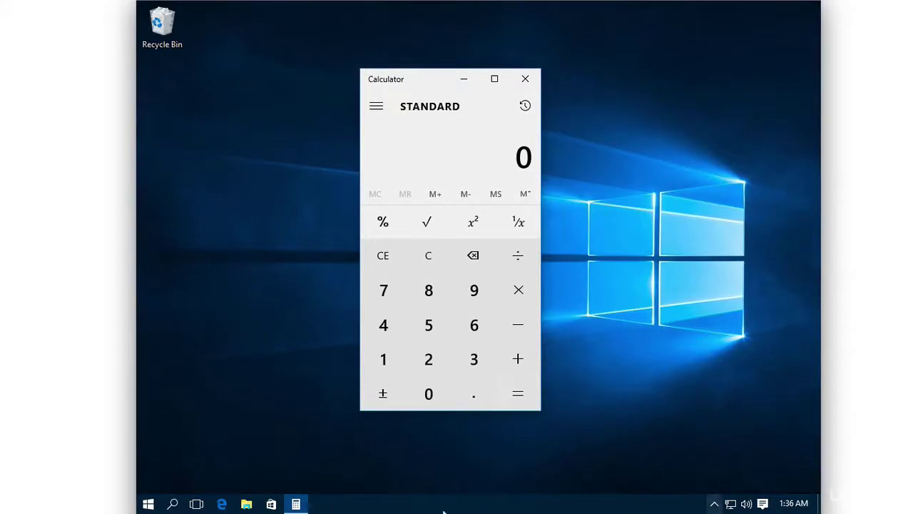
Step: Switch from Desktop 1 to the empty Desktop 2 through Task View
click(198, 504)
mouse_move(521, 483)
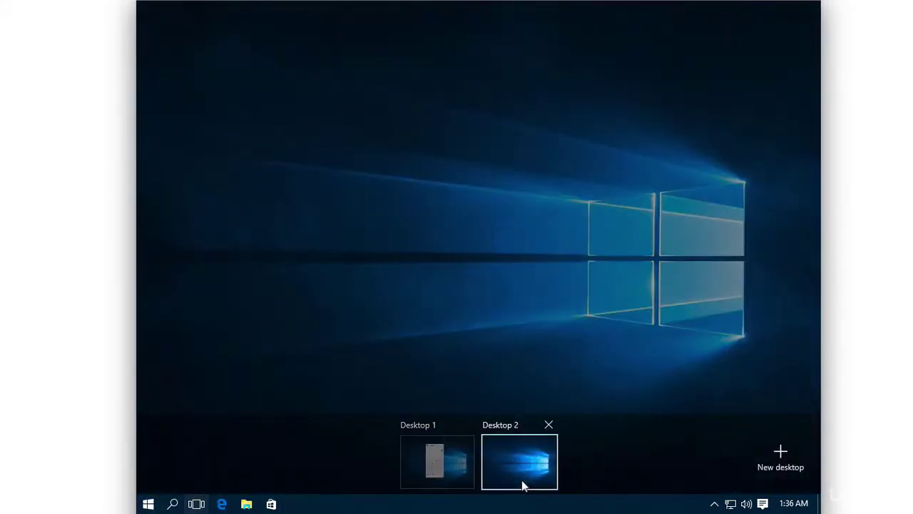
click(521, 482)
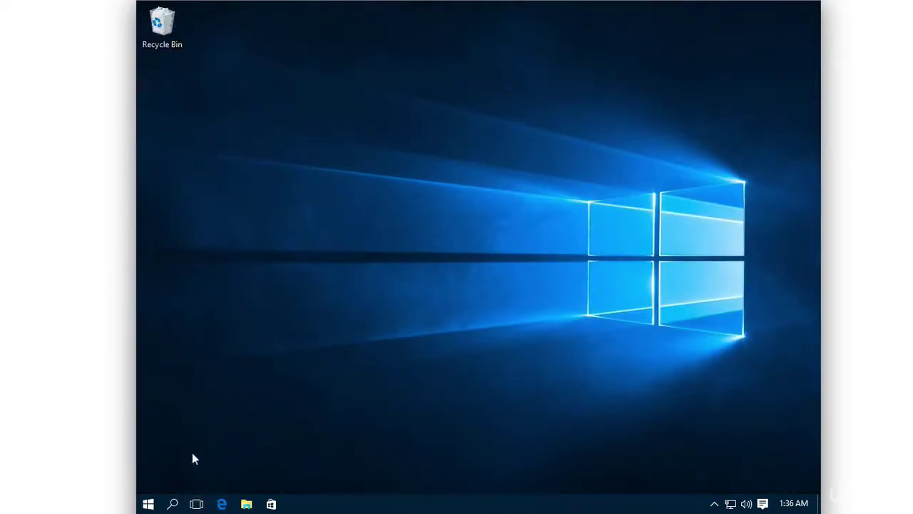
Step: Open Microsoft Edge on Desktop 2, move its window slightly upward, and show both desktops in Task View
click(148, 503)
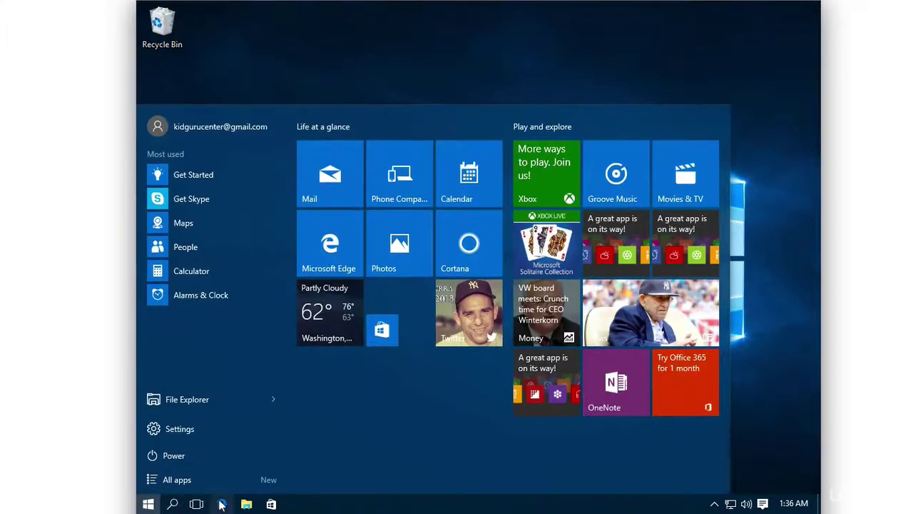
click(222, 504)
drag(479, 77, 480, 39)
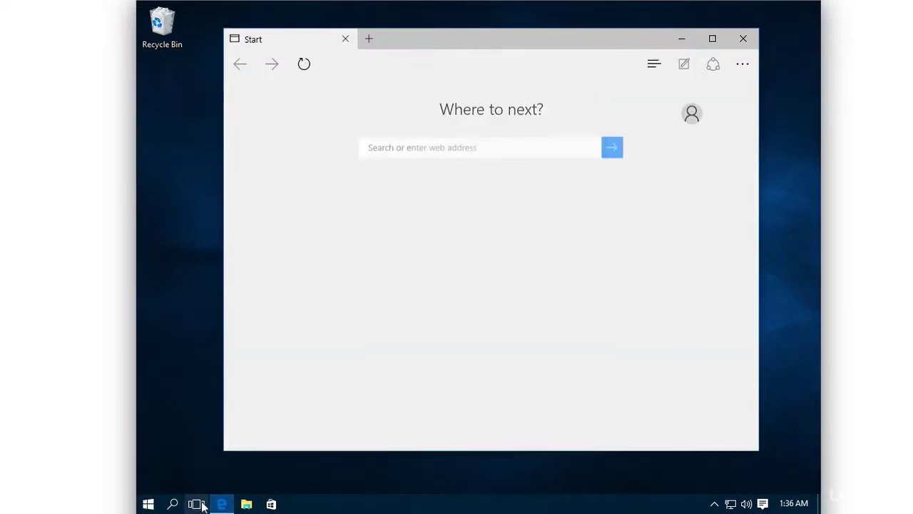
click(202, 505)
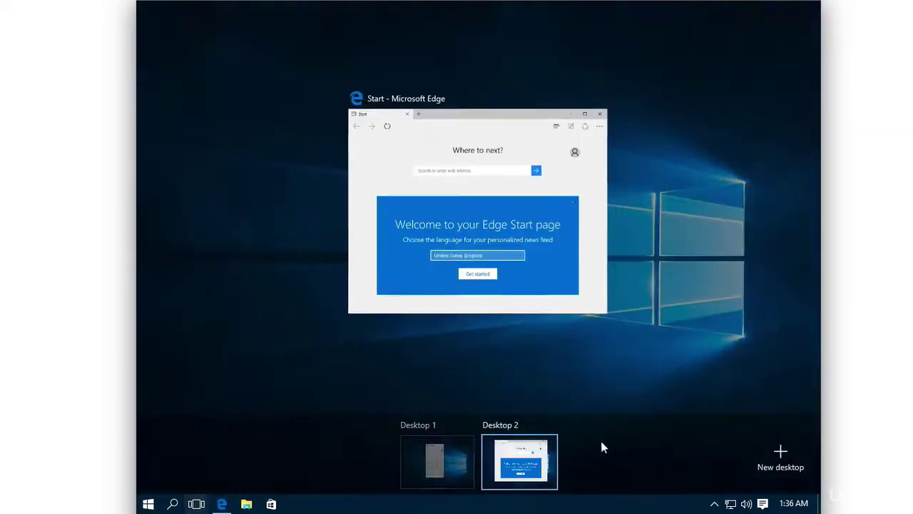
Step: Switch to Desktop 1 from Task View and bring up its window switcher to select the Calculator
click(457, 460)
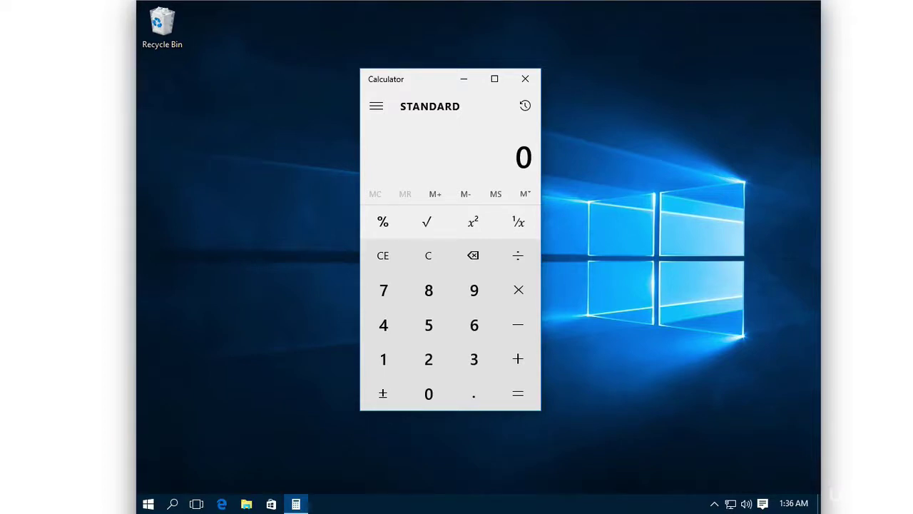
key(alt+Tab)
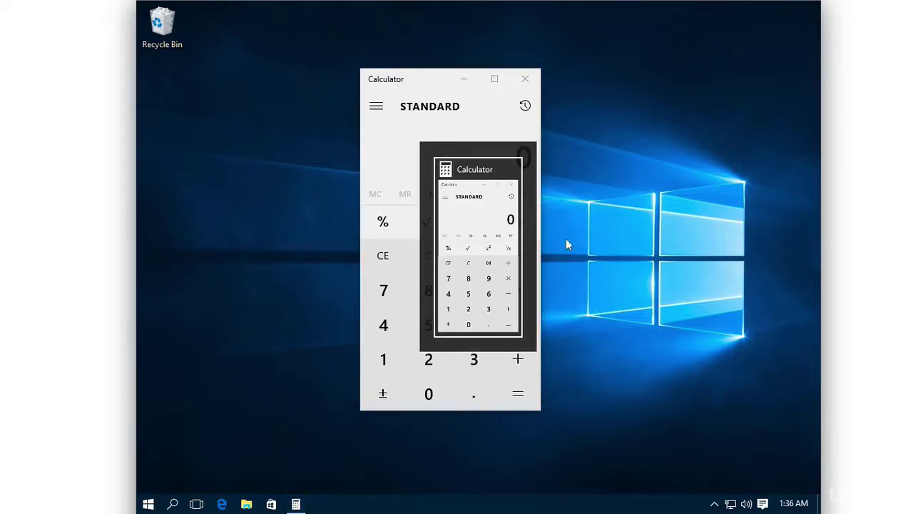
mouse_move(493, 205)
click(499, 238)
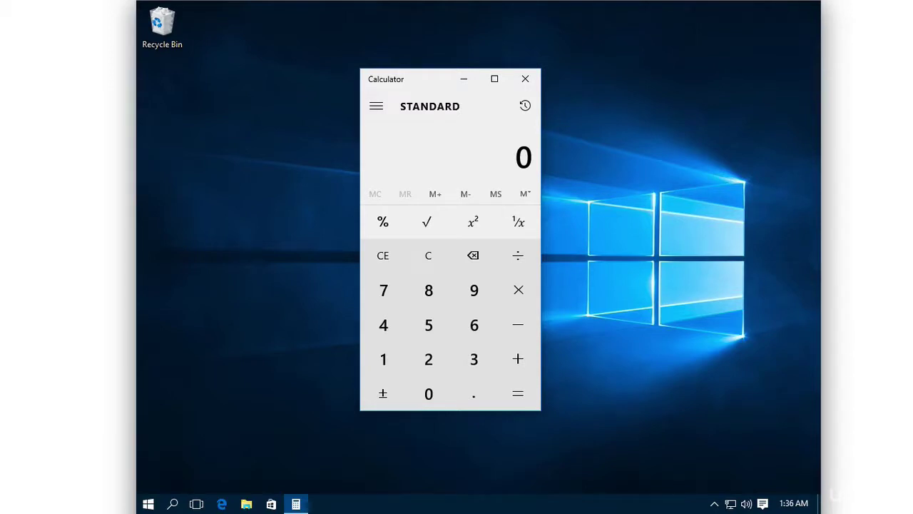
Step: Close the Calculator window on Desktop 1
click(735, 302)
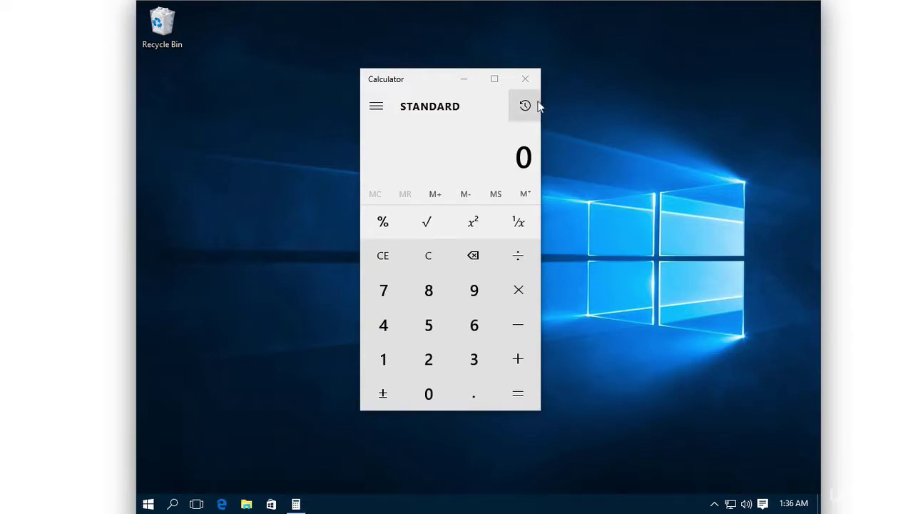
click(526, 80)
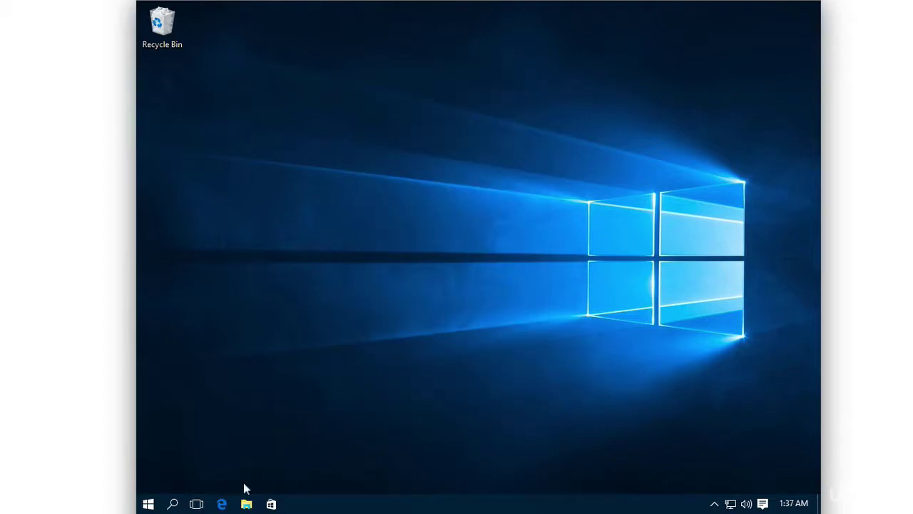
Step: Open the Start menu to view its app list and tiles, and close it again
click(148, 502)
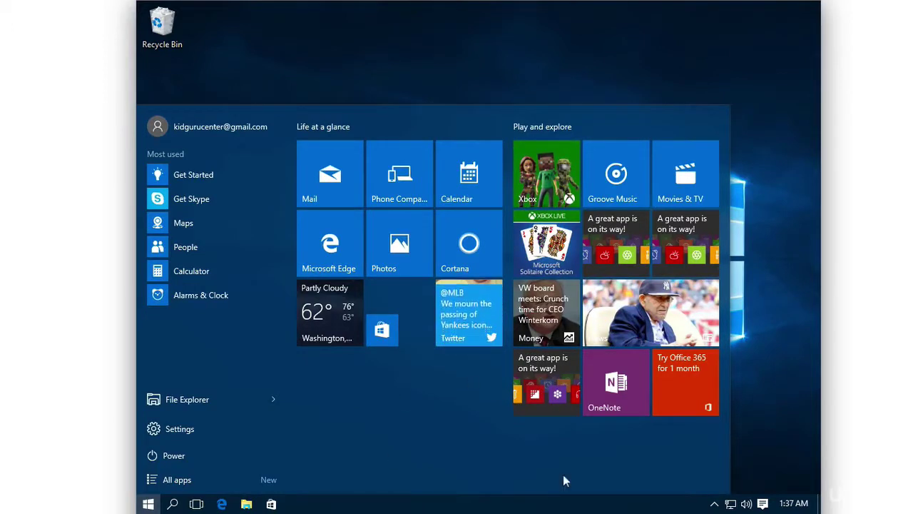
click(715, 503)
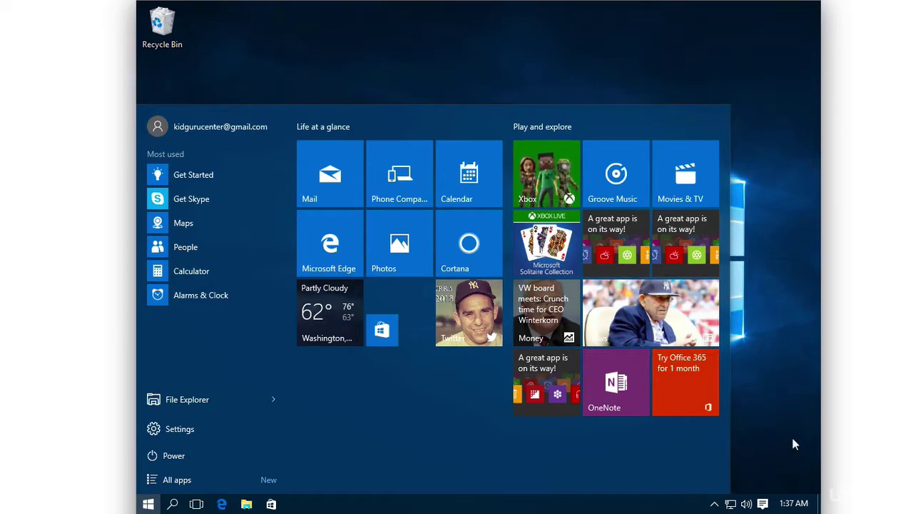
key(super)
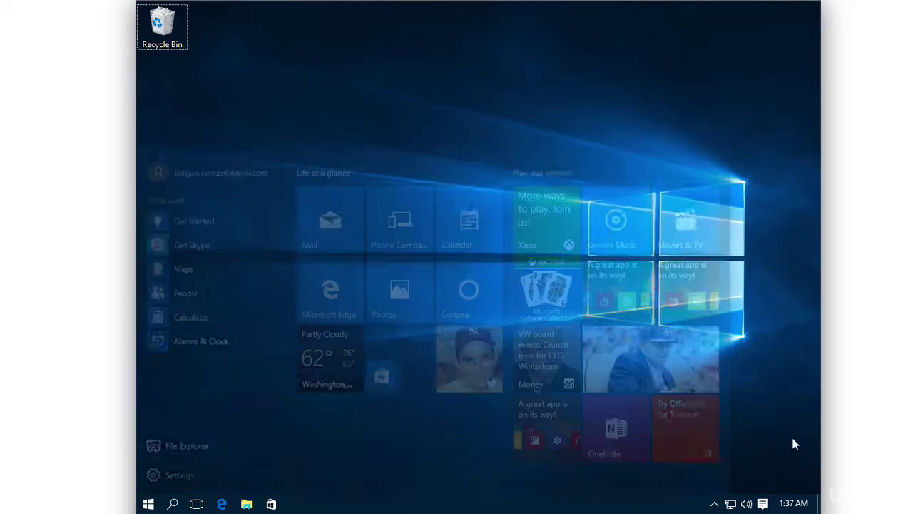